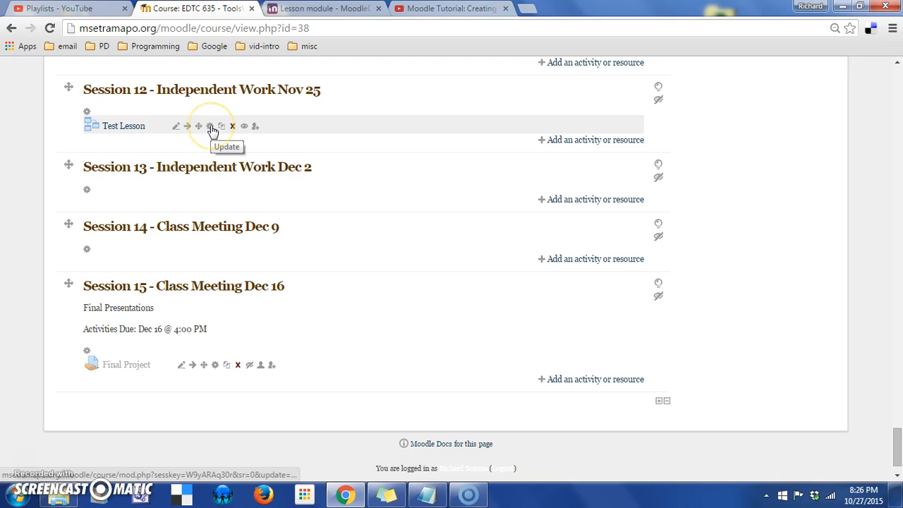
# Step: Open the settings of Test Lesson in Session 12 to look over the setting sections, and leave without saving
pyautogui.click(210, 127)
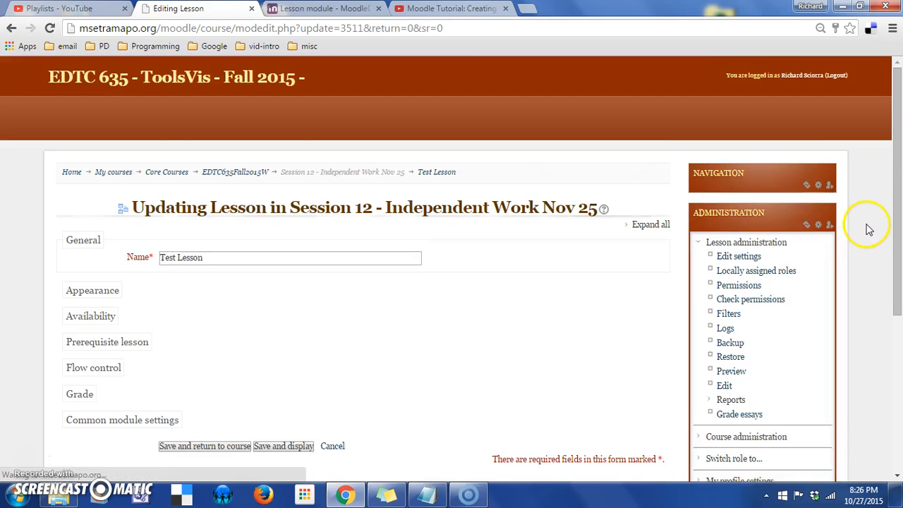
pyautogui.moveTo(899, 151); pyautogui.dragTo(899, 203)
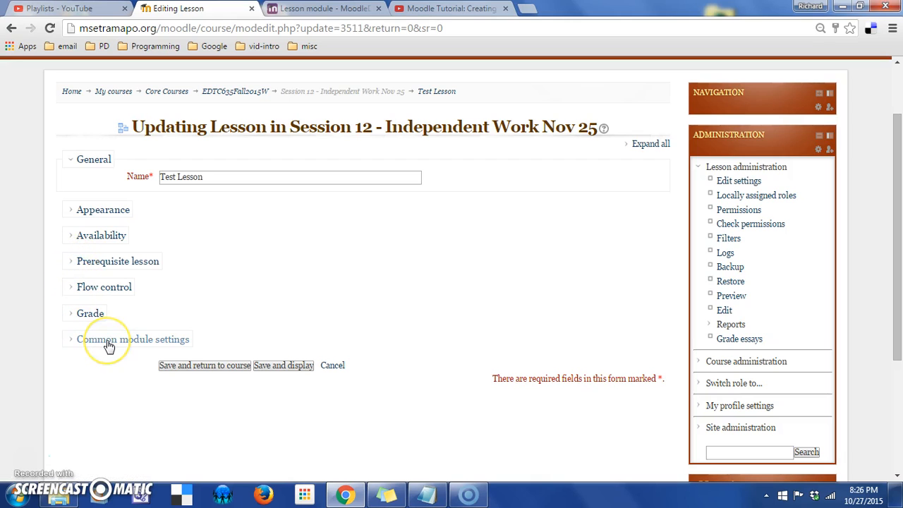
pyautogui.click(333, 366)
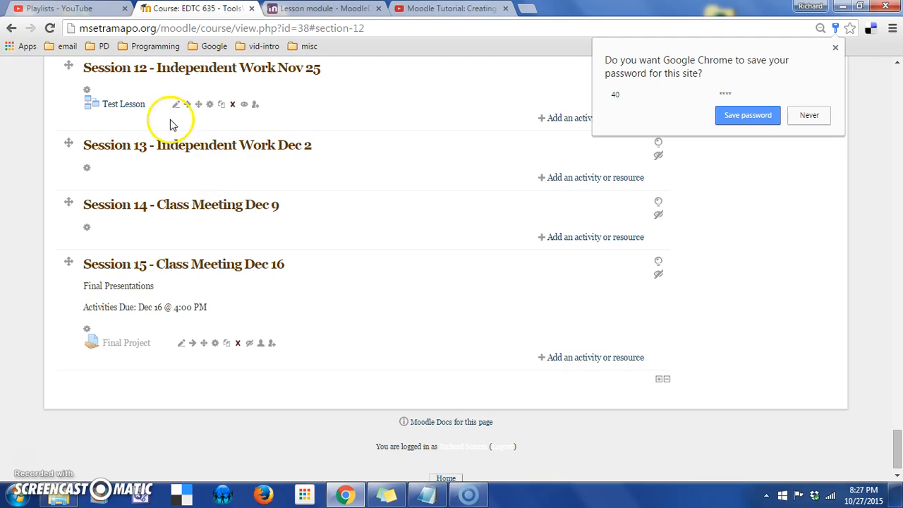
# Step: Add a content page to Test Lesson titled "Introduction to Moodle Lessons" with a "Welcome to Moodle Lessons" heading and a numbered list of four getting-started tips
pyautogui.click(106, 106)
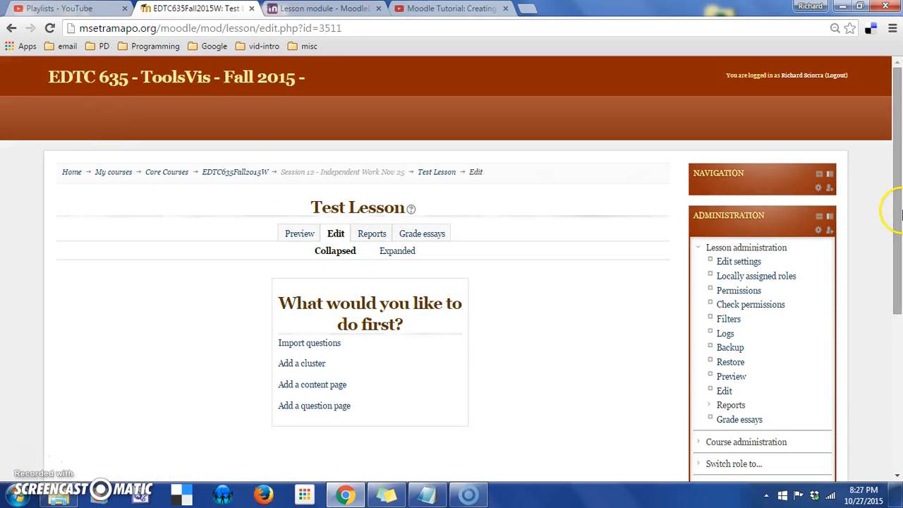
pyautogui.moveTo(899, 212); pyautogui.dragTo(899, 286)
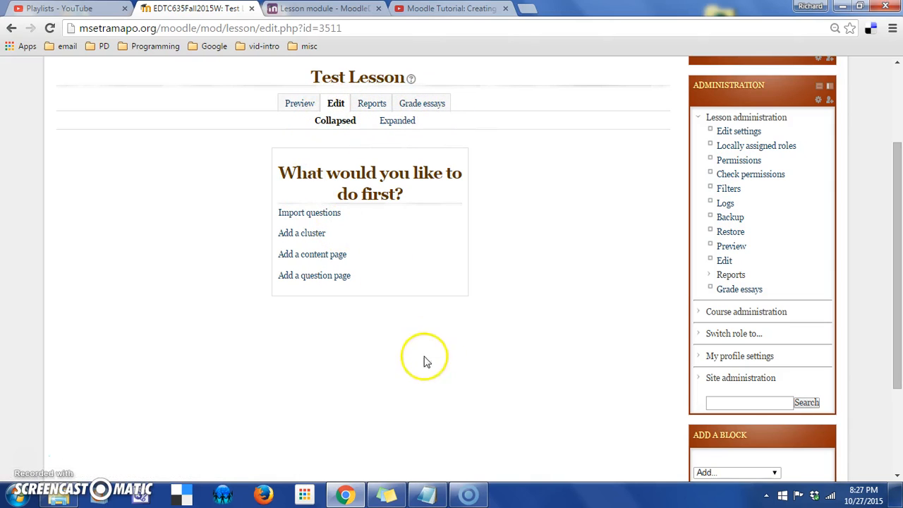
pyautogui.click(323, 260)
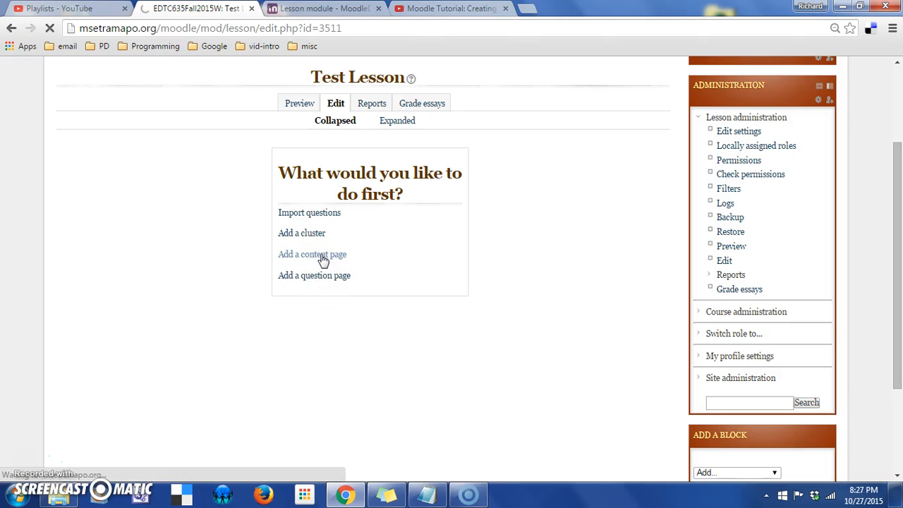
pyautogui.click(322, 256)
pyautogui.moveTo(899, 198); pyautogui.dragTo(899, 262)
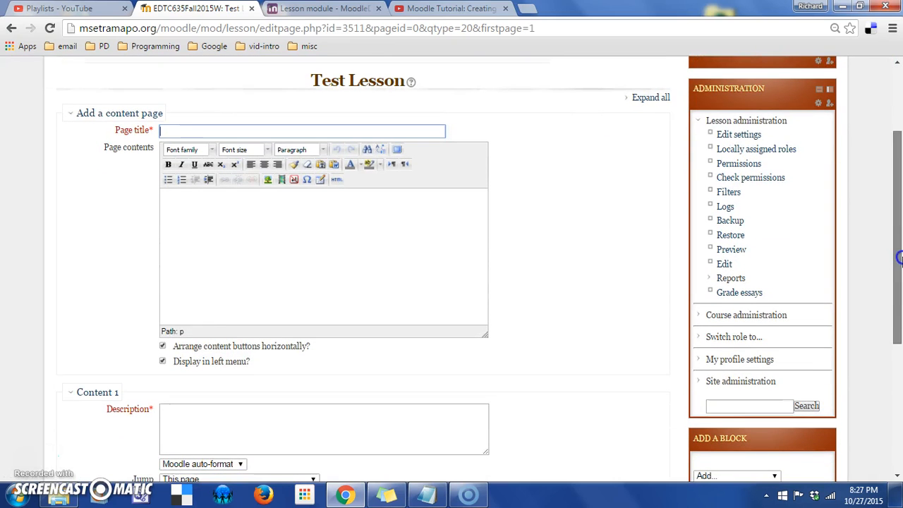
pyautogui.click(230, 132)
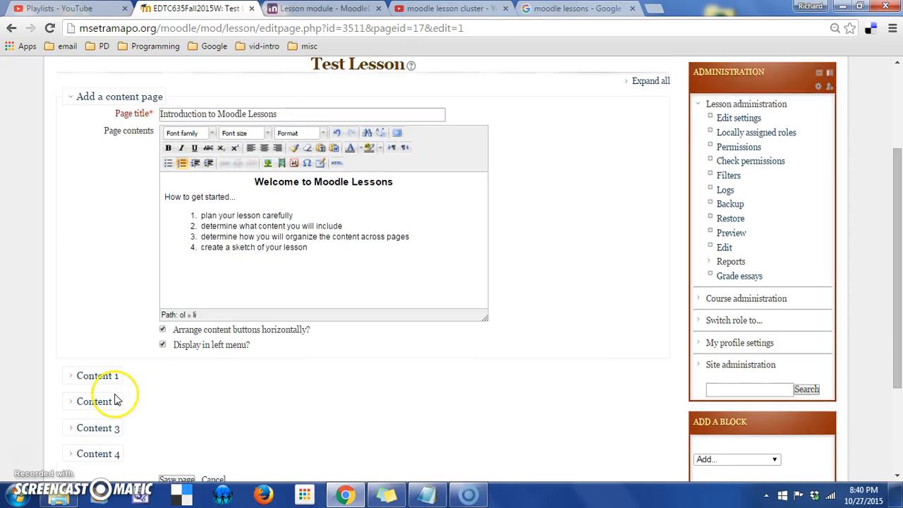
pyautogui.click(274, 216)
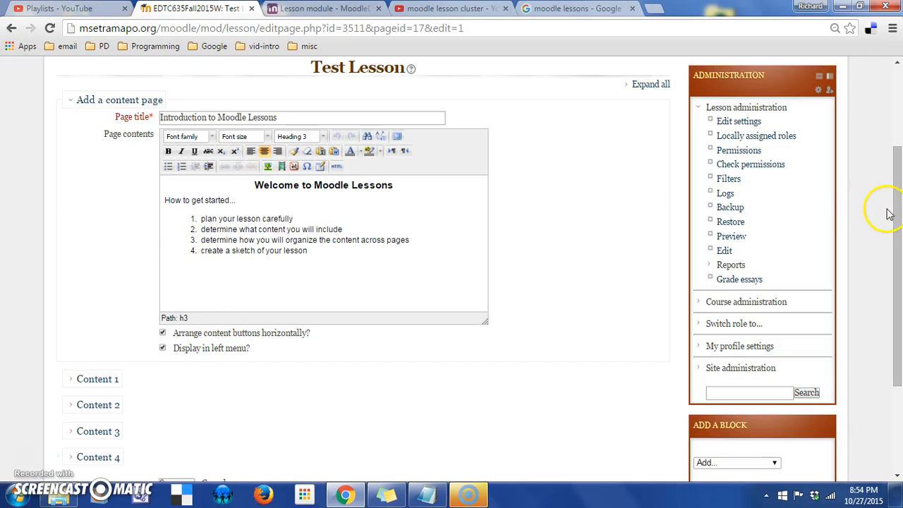
# Step: Set the Content 1 description to "Next" and its jump to Next page
pyautogui.moveTo(902, 247); pyautogui.dragTo(900, 279)
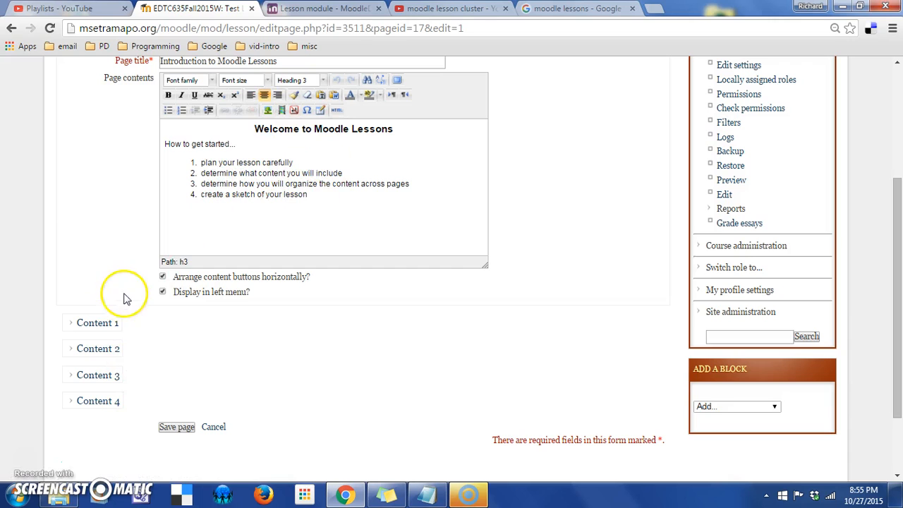
pyautogui.click(72, 325)
pyautogui.click(181, 364)
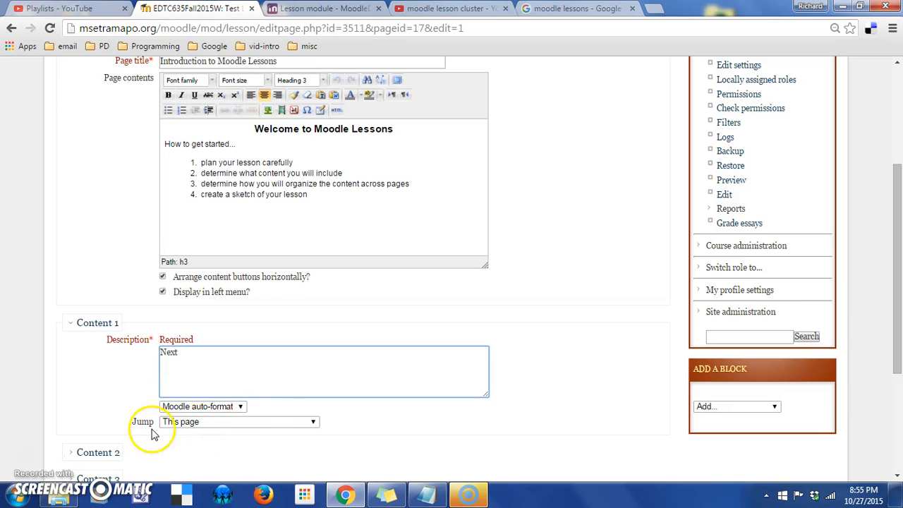
pyautogui.click(312, 419)
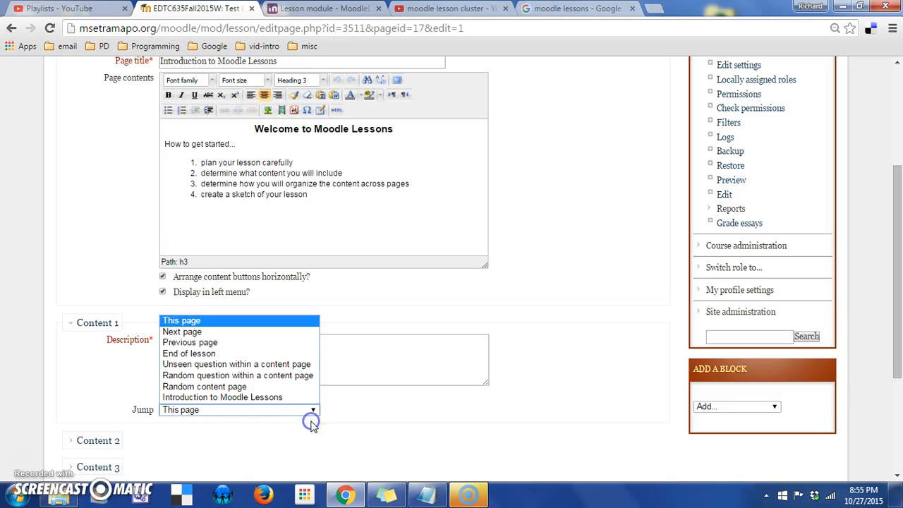
pyautogui.click(223, 331)
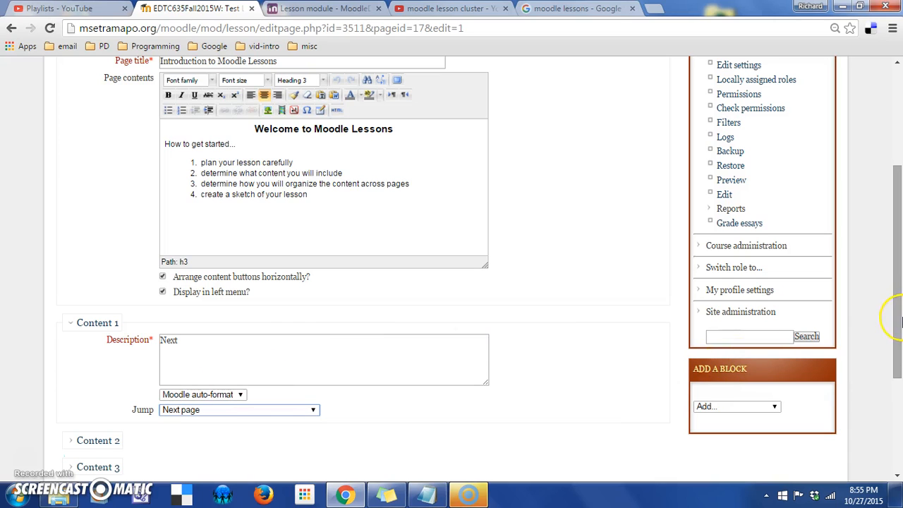
# Step: Keep Moodle auto-format for the Content 1 description and save the content page
pyautogui.click(241, 396)
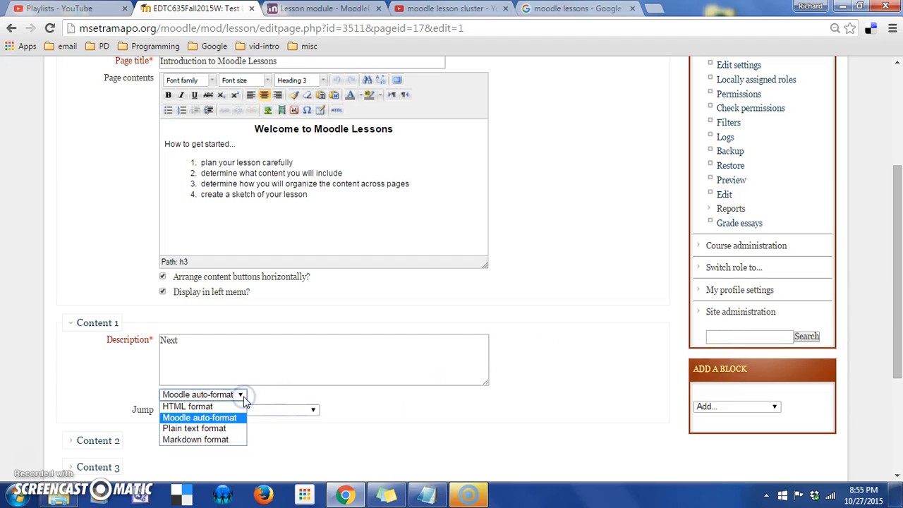
pyautogui.click(243, 398)
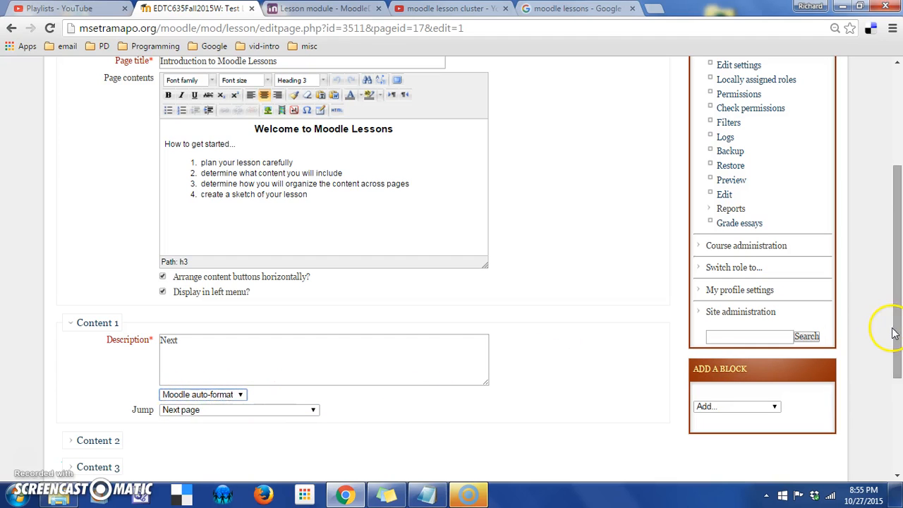
pyautogui.moveTo(897, 335); pyautogui.dragTo(896, 427)
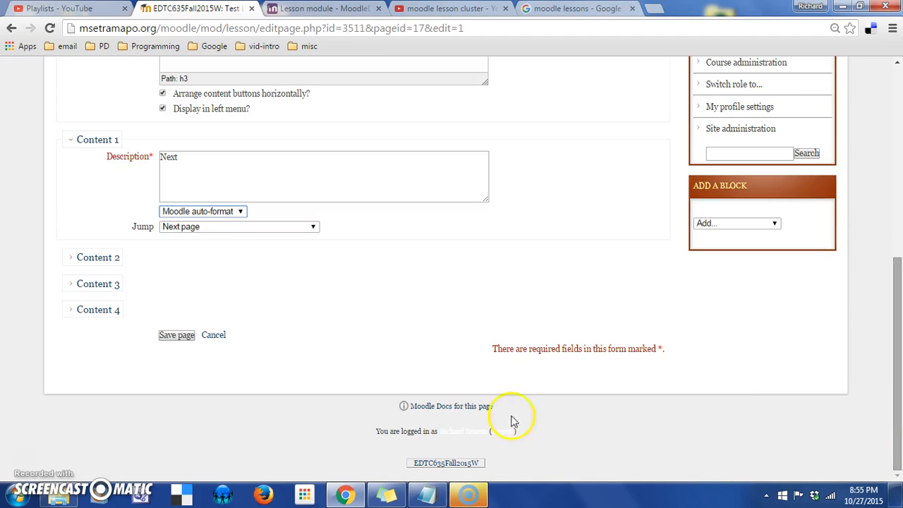
pyautogui.click(179, 336)
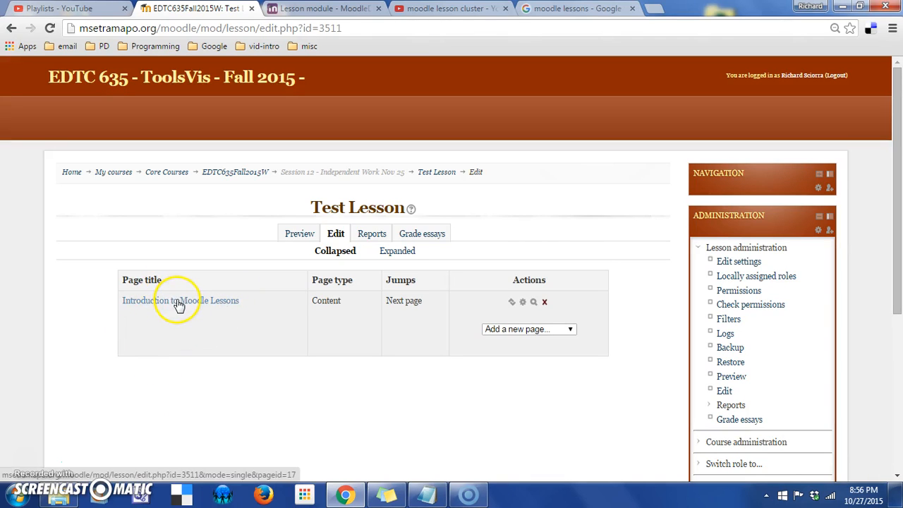
# Step: Add a question page of type Multichoice after the Introduction to Moodle Lessons page
pyautogui.click(523, 304)
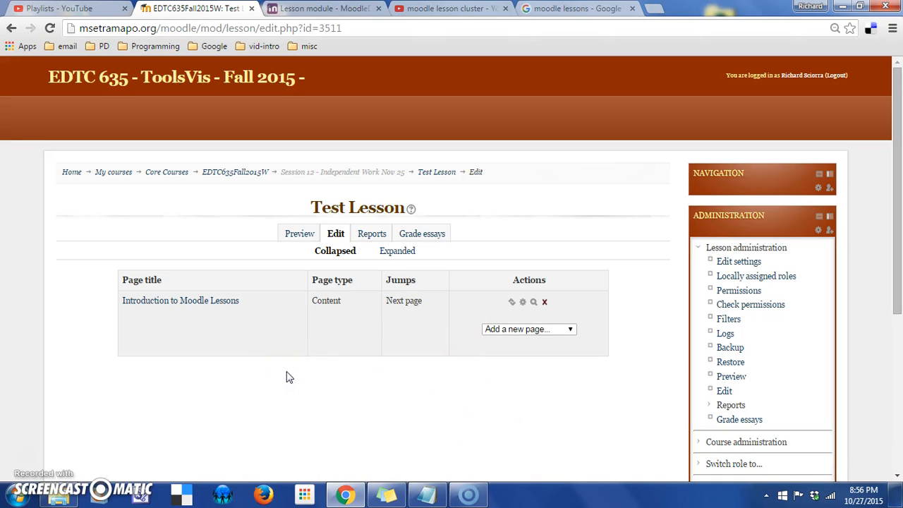
pyautogui.click(571, 332)
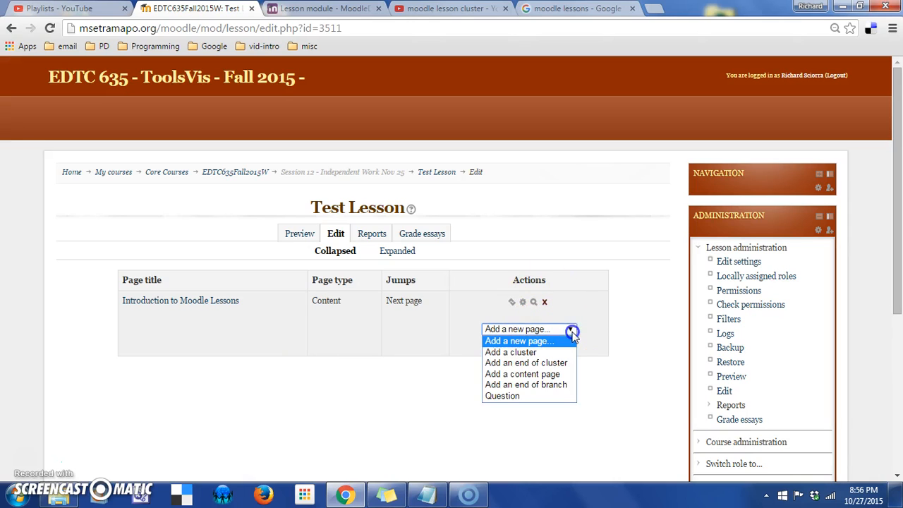
pyautogui.click(536, 396)
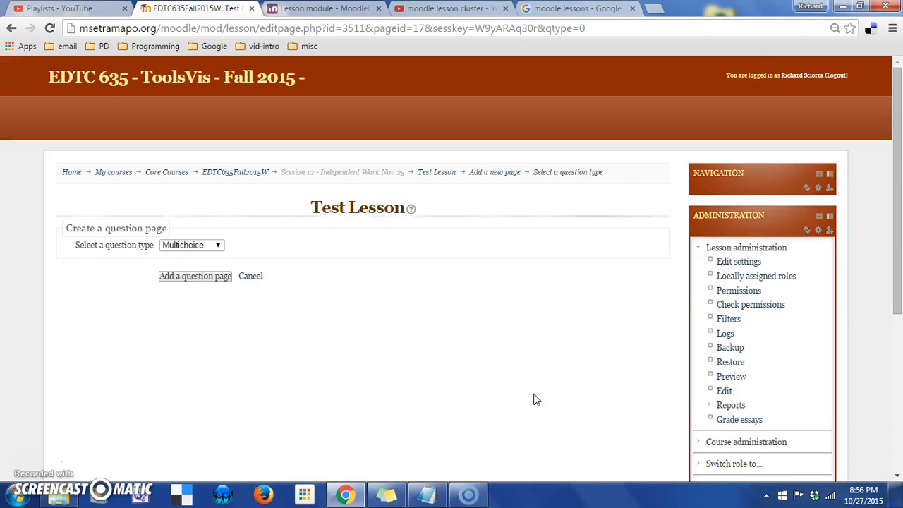
pyautogui.click(218, 246)
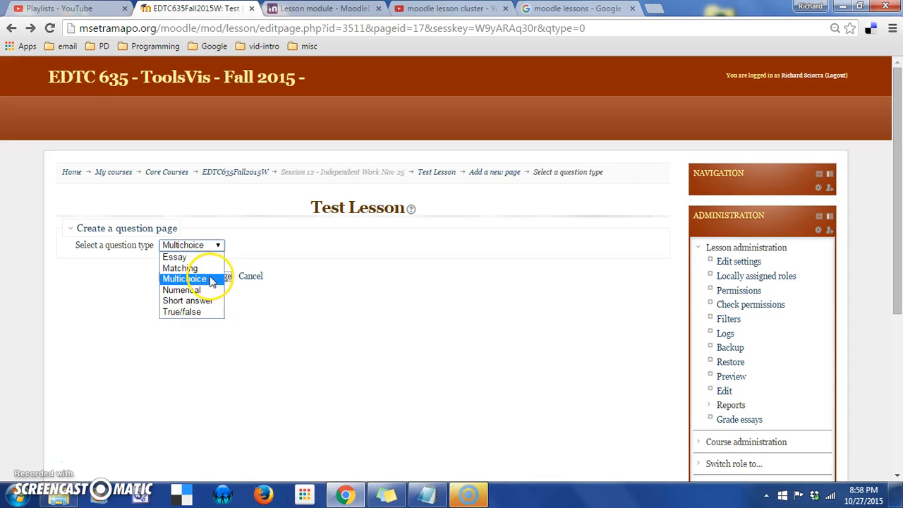
pyautogui.click(209, 279)
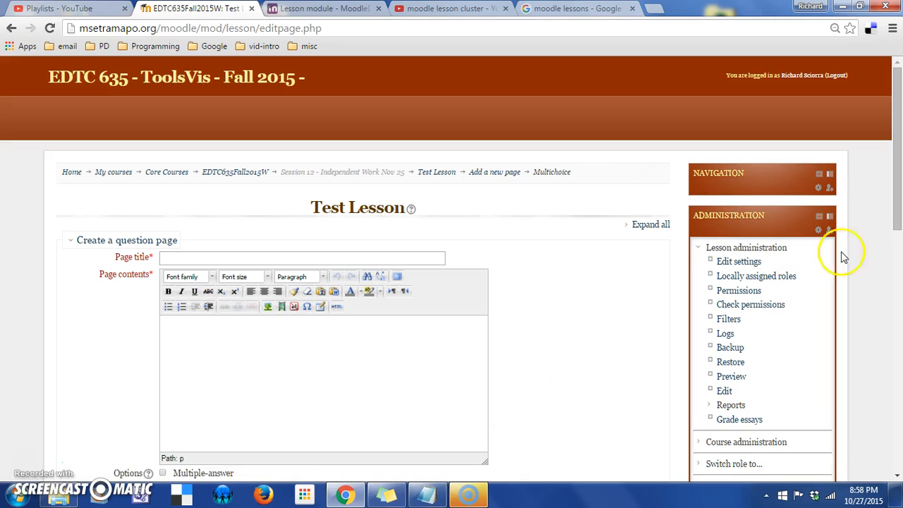
# Step: Title the page "Checkpoint 1" and enter the question "Which of the following is NOT something you would do to prepare for a Moodle lesson?"
pyautogui.moveTo(898, 218); pyautogui.dragTo(899, 197)
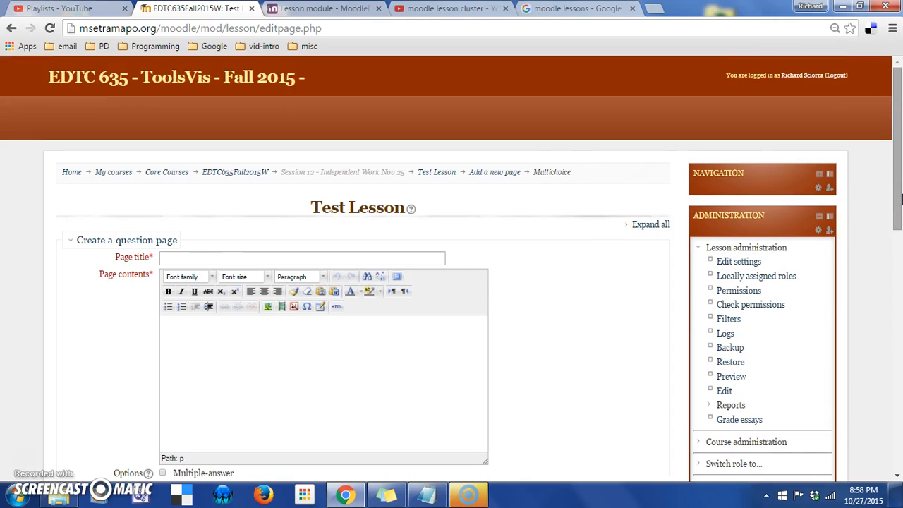
pyautogui.moveTo(901, 200); pyautogui.dragTo(900, 229)
pyautogui.click(242, 169)
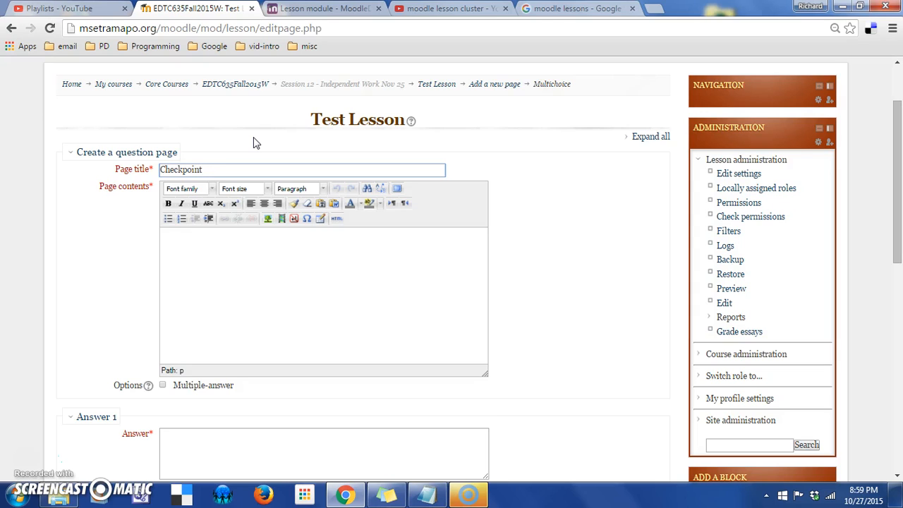
pyautogui.press('Tab')
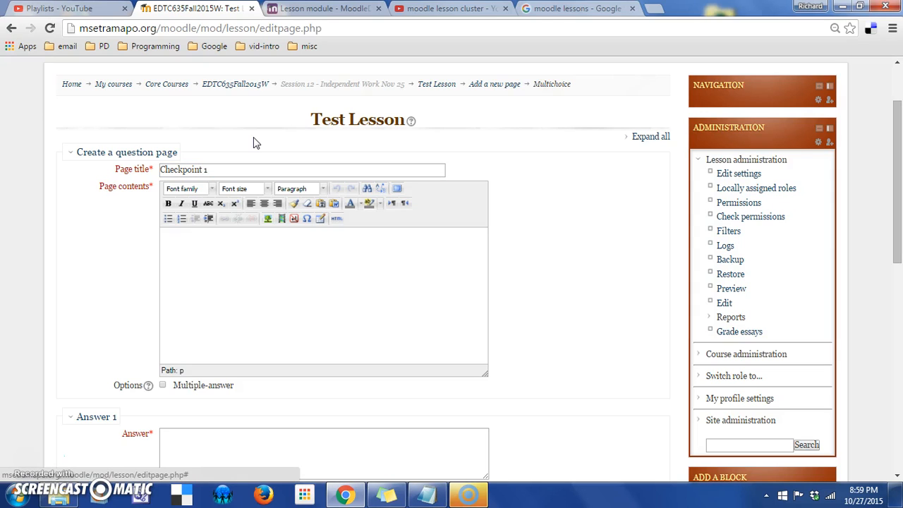
pyautogui.click(226, 248)
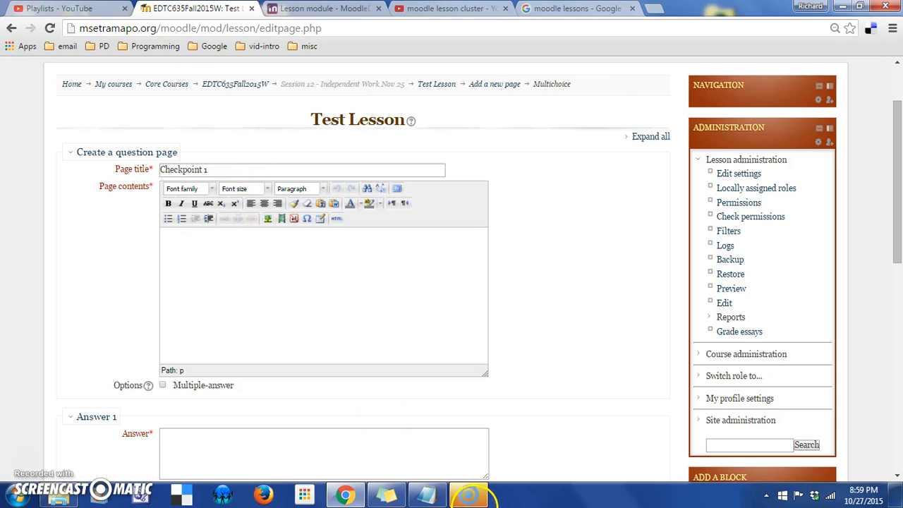
pyautogui.write('Which of the following is NOT something you would do to prepare for a Moodle lesson?')
# Step: Format the word "NOT" in the question text as bold and red
pyautogui.doubleClick(261, 238)
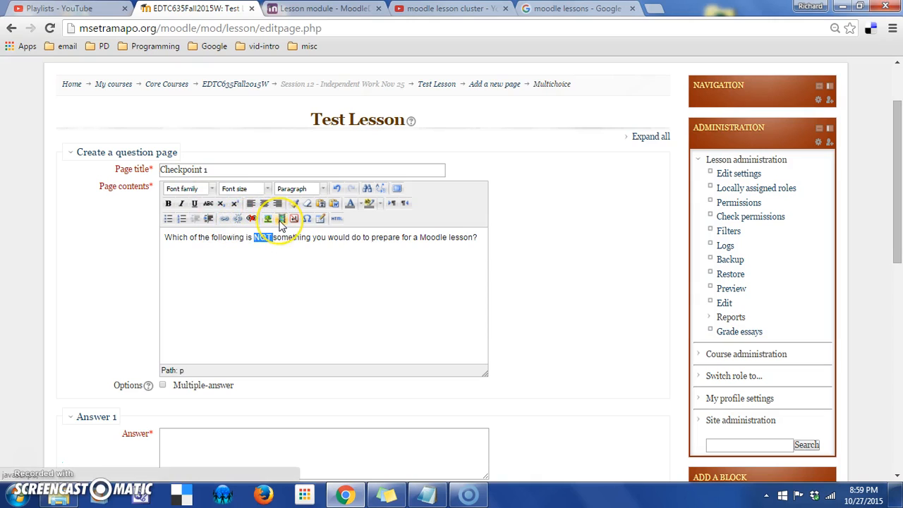
pyautogui.click(170, 204)
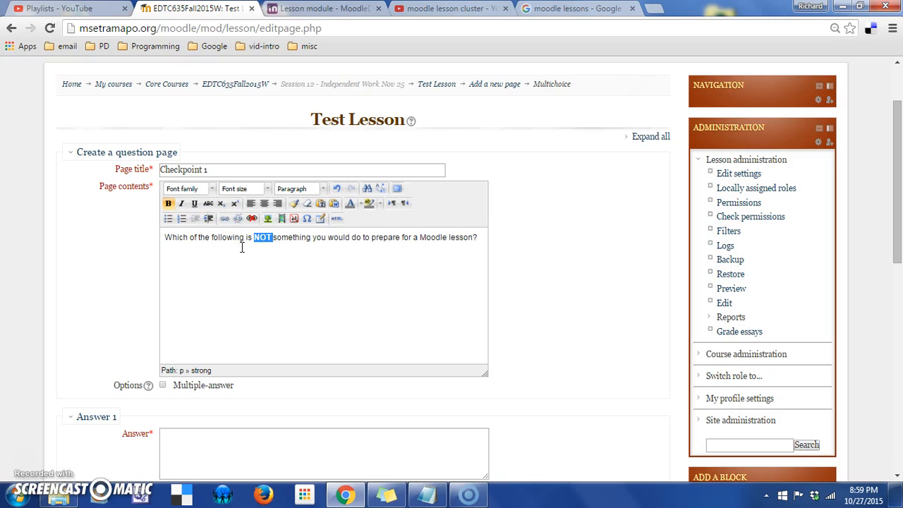
pyautogui.click(350, 204)
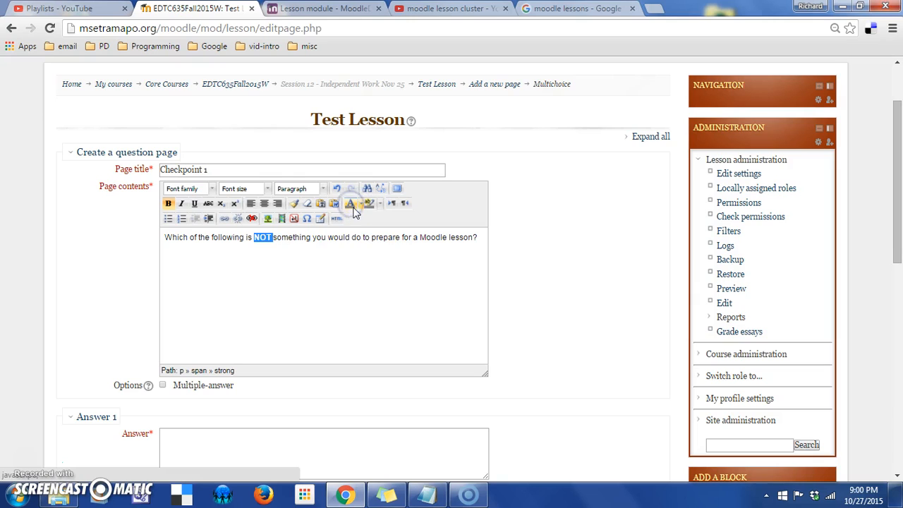
pyautogui.click(361, 206)
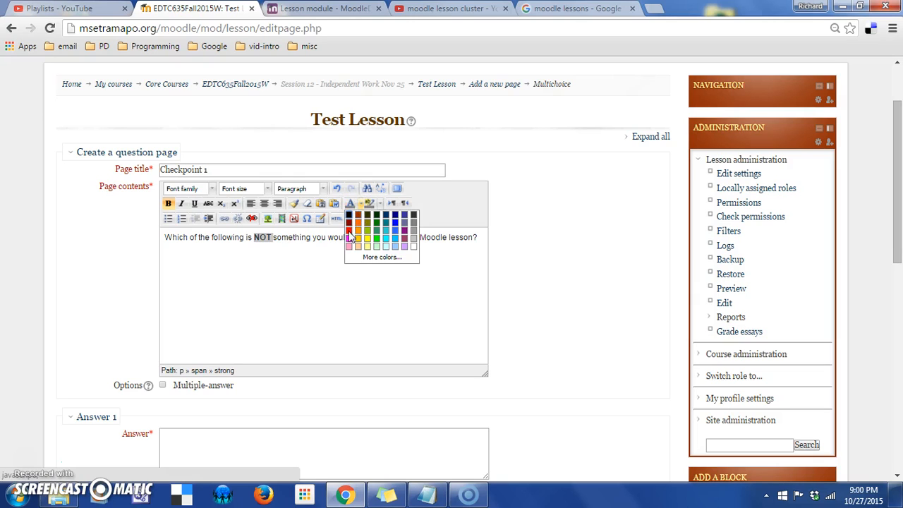
pyautogui.click(349, 231)
pyautogui.click(337, 280)
pyautogui.click(337, 281)
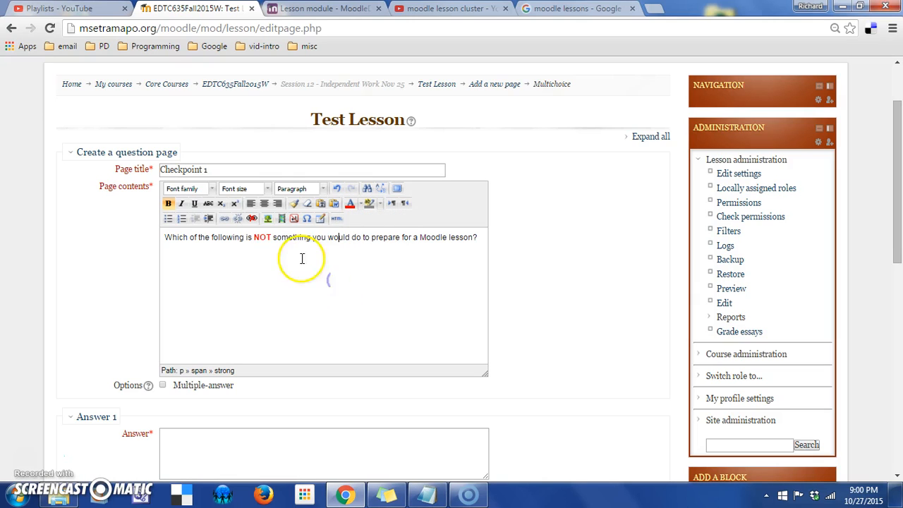
# Step: Review the question text and the answer, response, jump and score fields of Answer 1 and Answer 2
pyautogui.moveTo(895, 250); pyautogui.dragTo(898, 342)
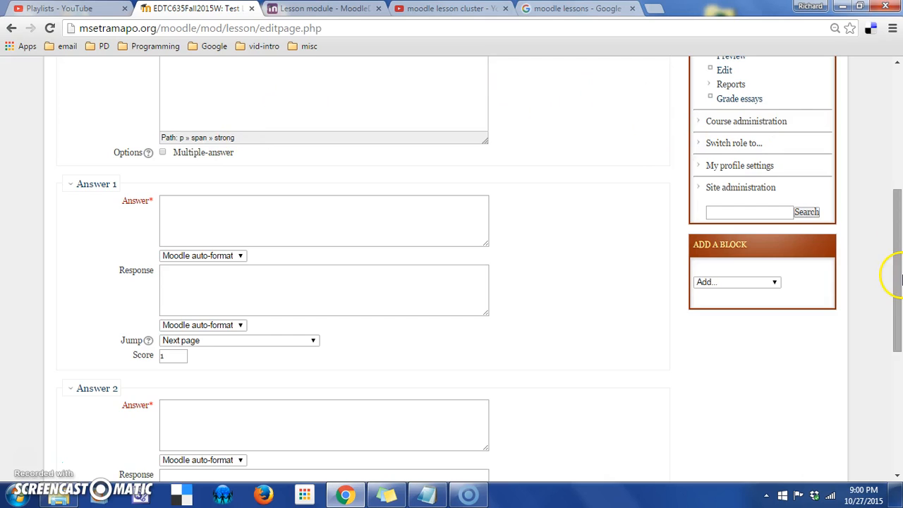
pyautogui.scroll(2, 898, 289)
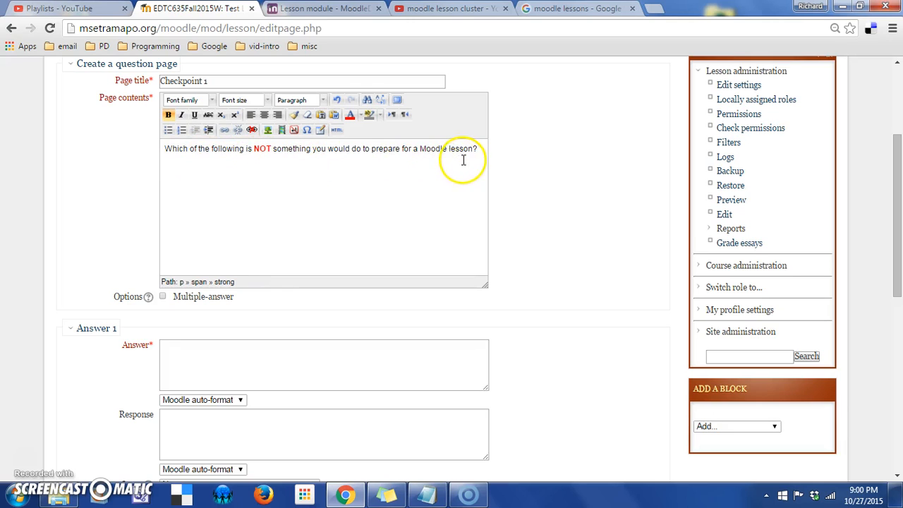
pyautogui.moveTo(900, 204); pyautogui.dragTo(900, 282)
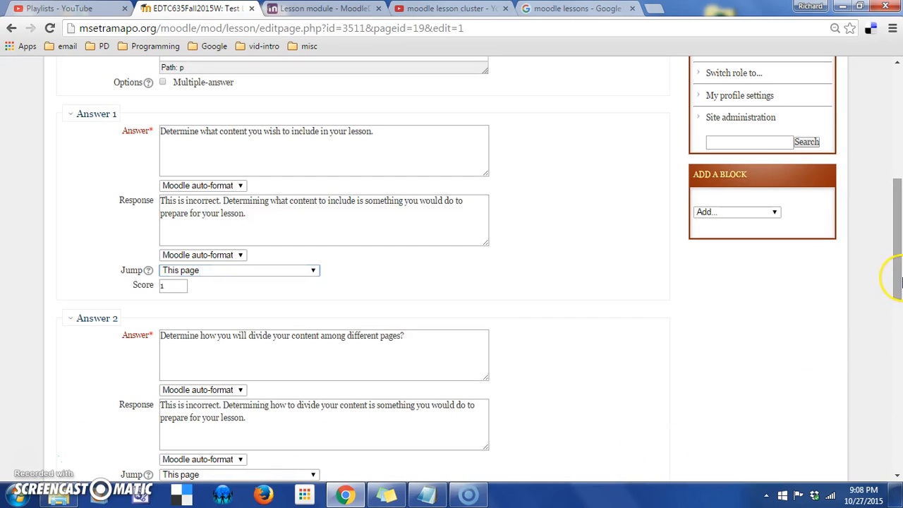
pyautogui.moveTo(897, 281); pyautogui.dragTo(898, 284)
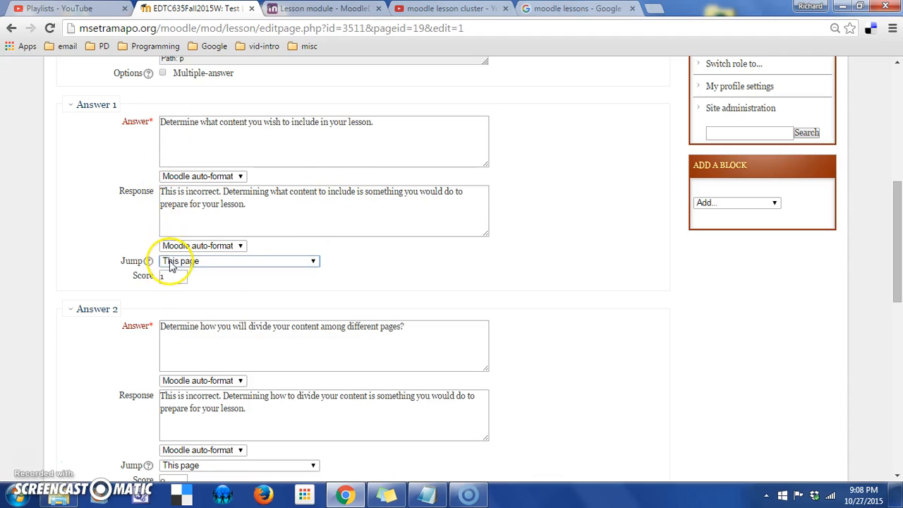
# Step: Set Answer 1's score to 0 and its jump to the Introduction to Moodle Lessons page
pyautogui.moveTo(175, 278); pyautogui.dragTo(148, 280)
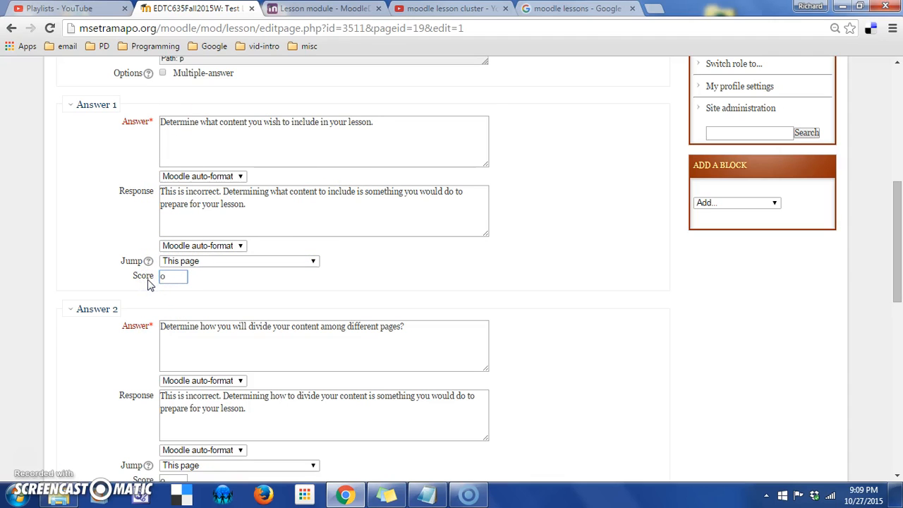
pyautogui.click(203, 264)
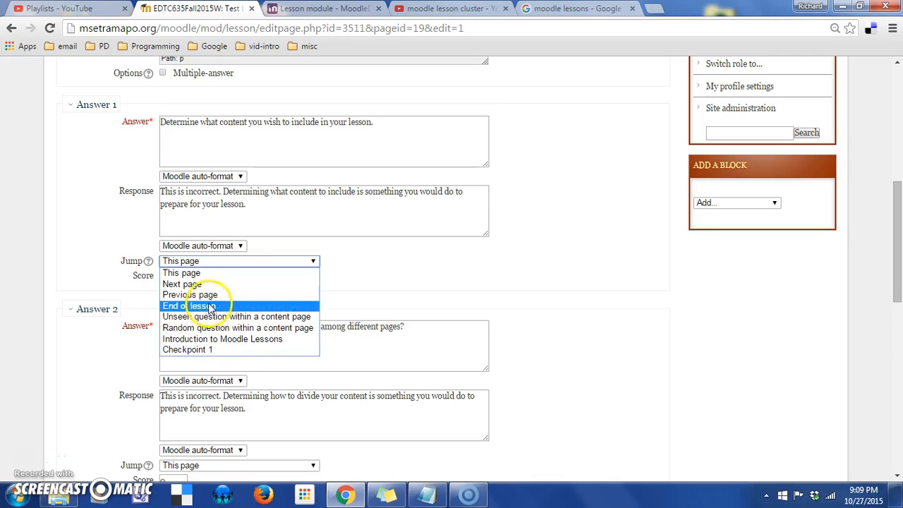
pyautogui.click(209, 340)
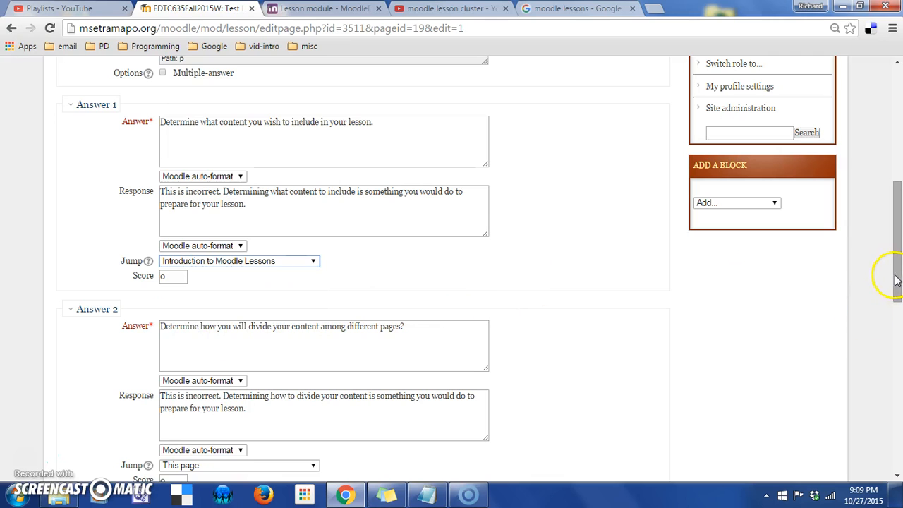
# Step: Set Answer 2's jump to the Introduction to Moodle Lessons page
pyautogui.moveTo(898, 280); pyautogui.dragTo(898, 322)
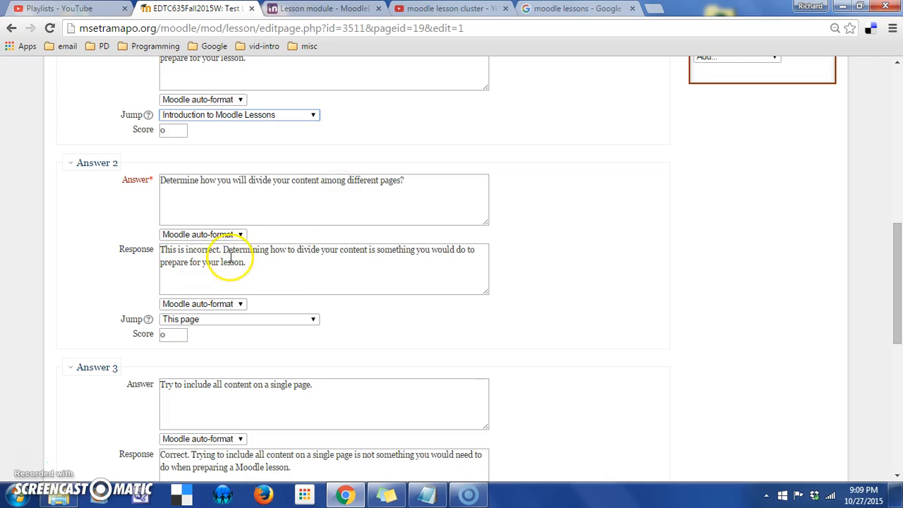
pyautogui.click(203, 323)
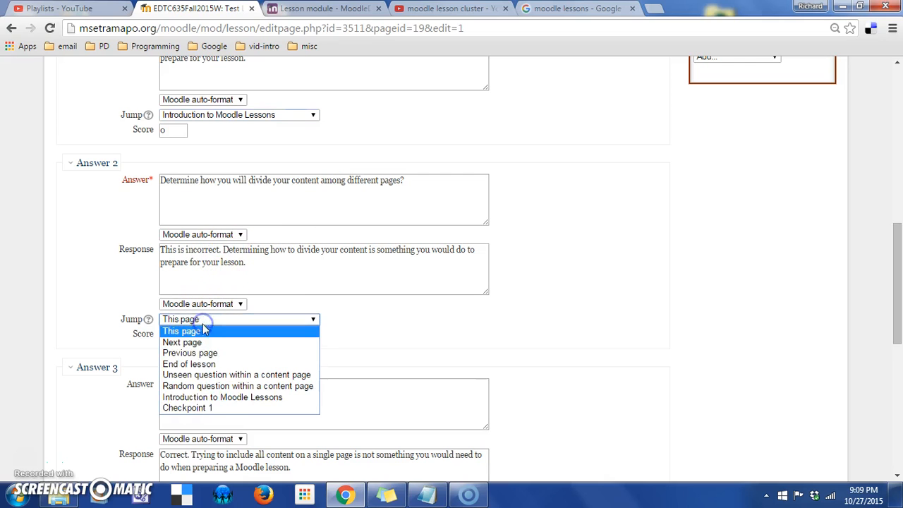
pyautogui.click(210, 397)
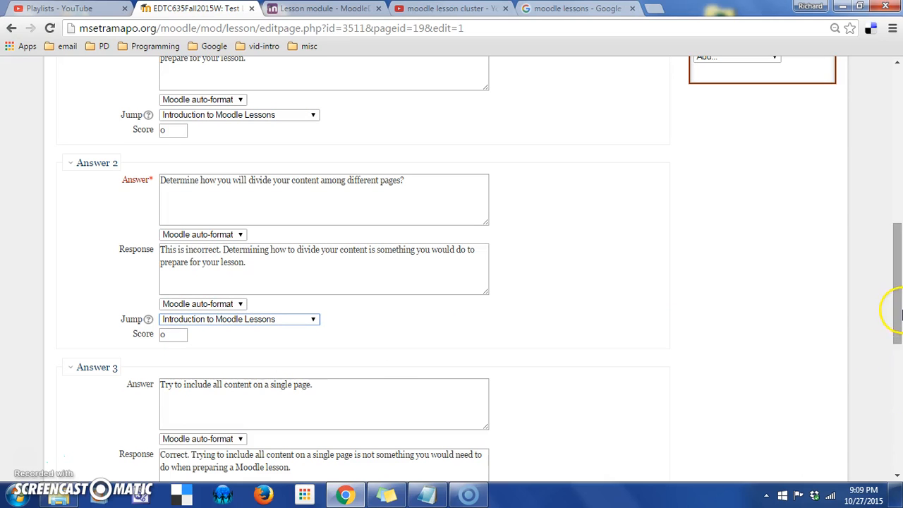
# Step: Set the jump of Answer 3, the correct answer, to Next page
pyautogui.scroll(-2, 898, 314)
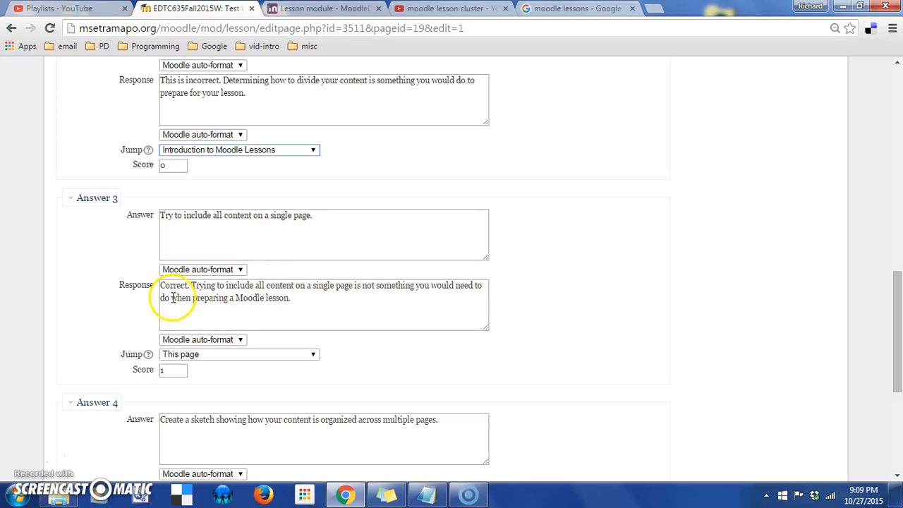
pyautogui.click(218, 354)
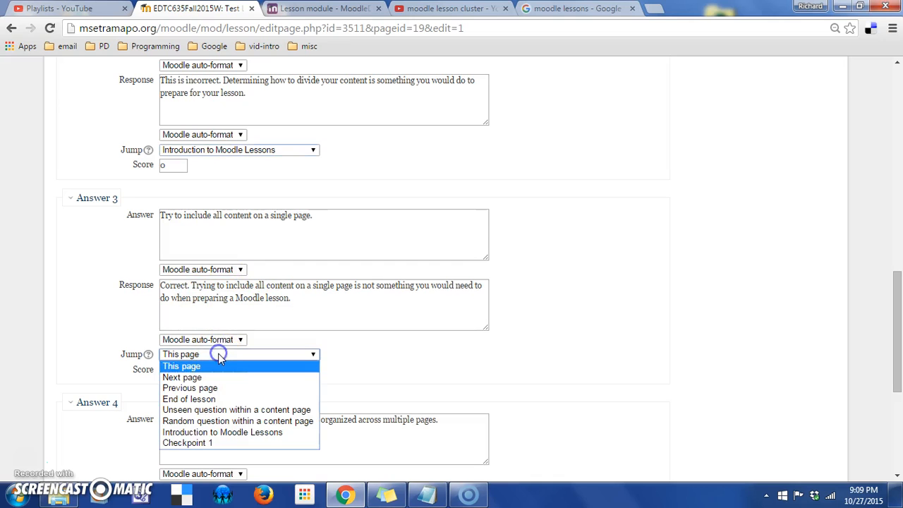
pyautogui.click(212, 378)
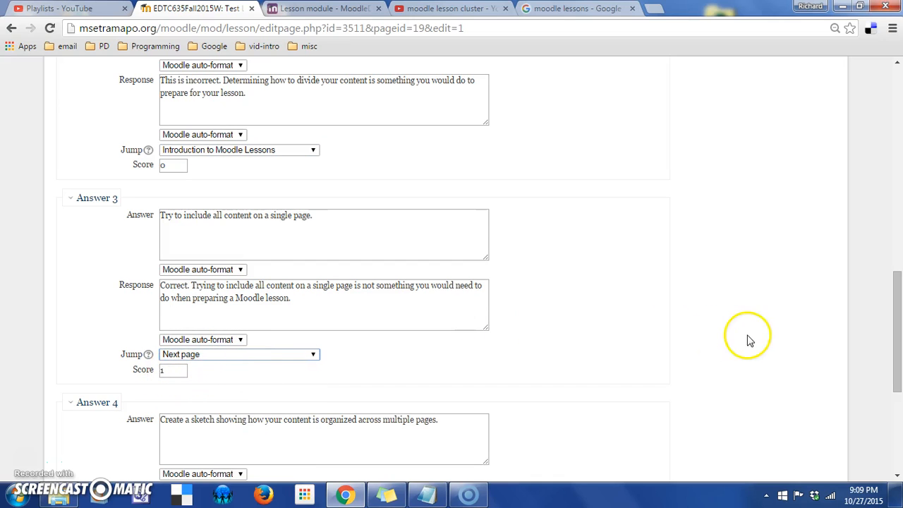
# Step: Check Answer 4's response, jump and score, and save the Checkpoint 1 question page
pyautogui.moveTo(899, 350); pyautogui.dragTo(900, 388)
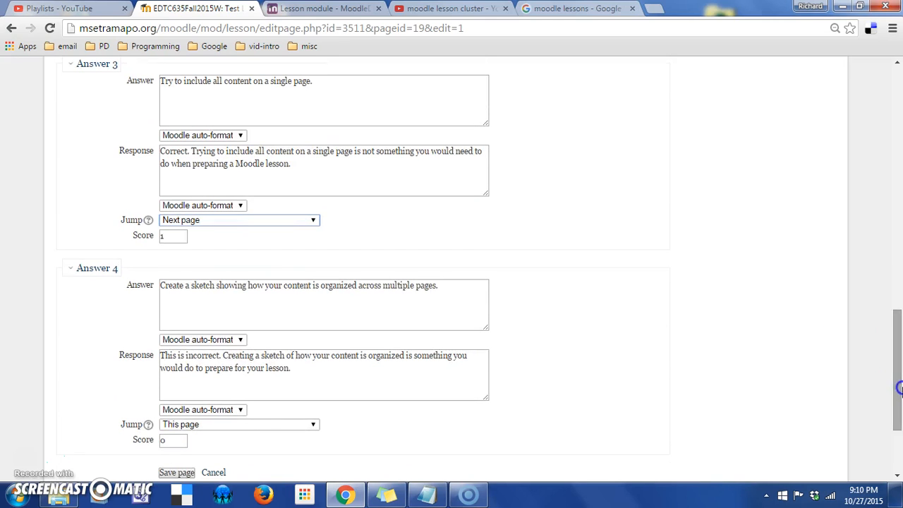
pyautogui.click(171, 253)
pyautogui.click(150, 376)
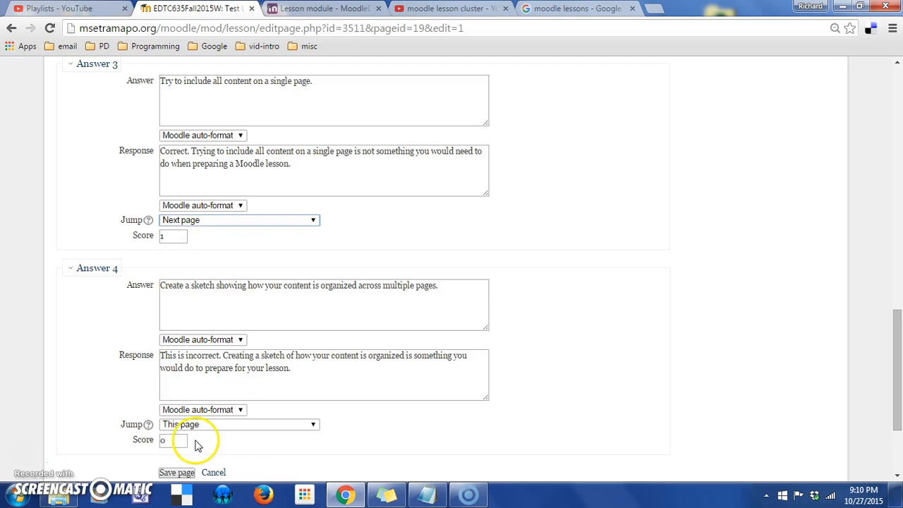
pyautogui.moveTo(172, 441); pyautogui.dragTo(153, 440)
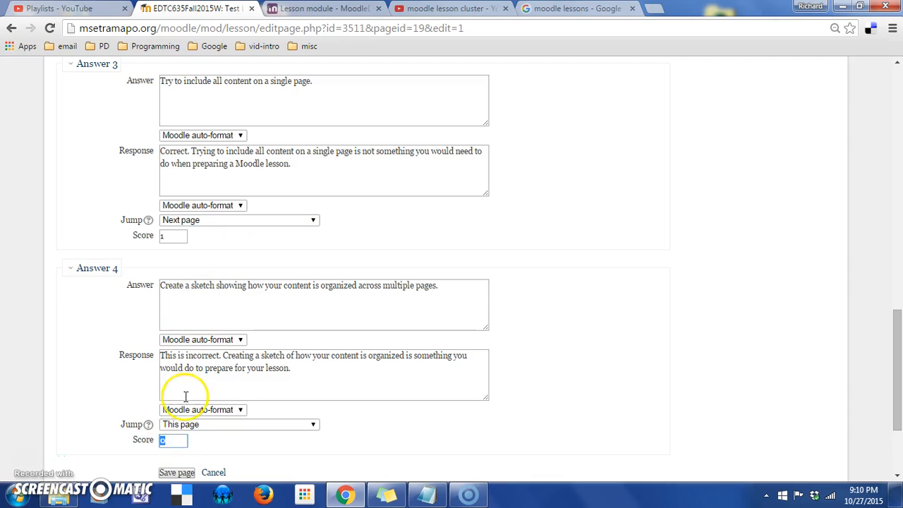
pyautogui.click(176, 473)
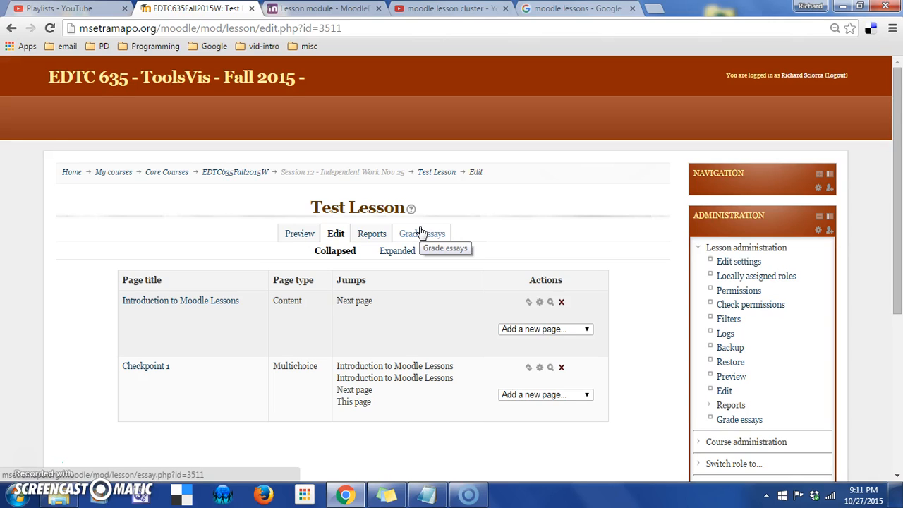
# Step: Preview the lesson, submit "Determine how you will divide your content among different pages?" as the answer, and continue past its feedback
pyautogui.click(308, 238)
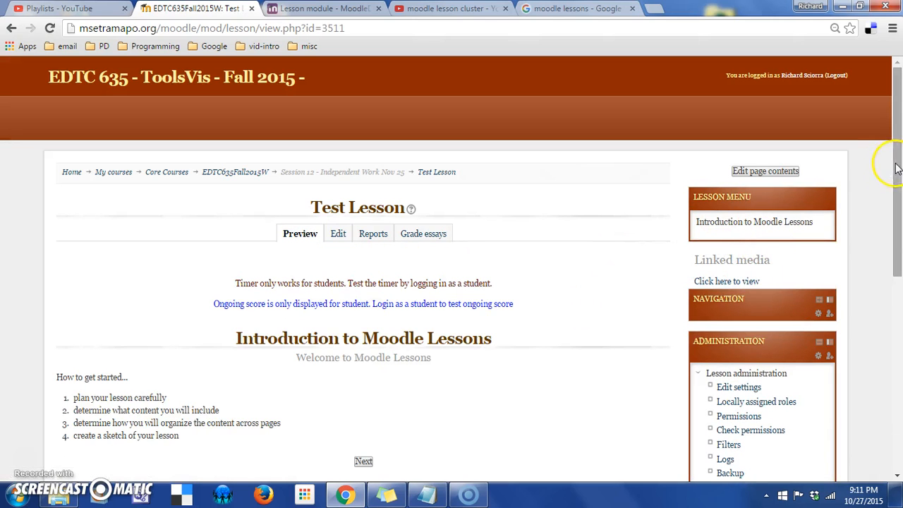
pyautogui.moveTo(900, 175); pyautogui.dragTo(900, 237)
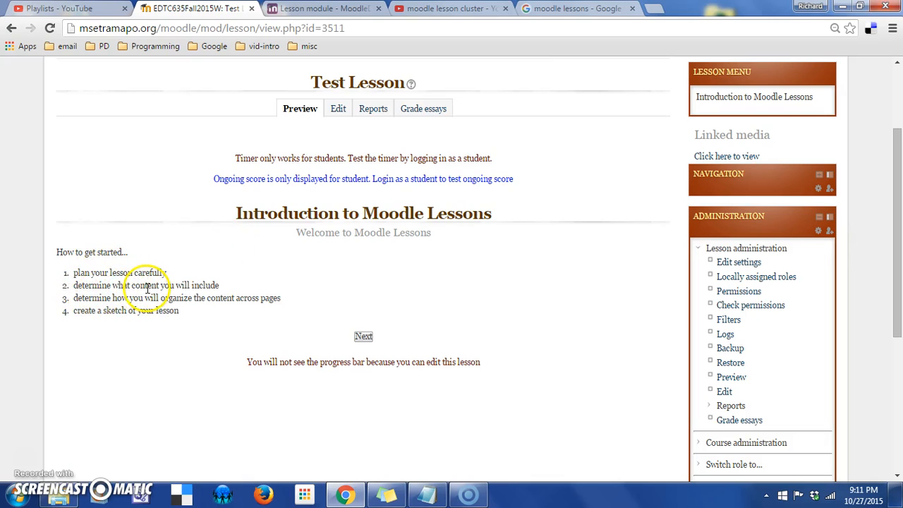
pyautogui.click(361, 337)
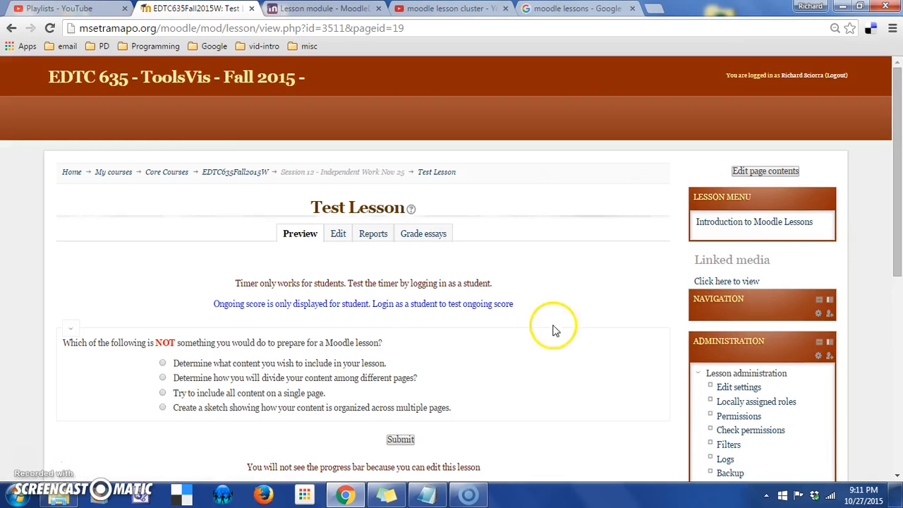
pyautogui.moveTo(898, 211); pyautogui.dragTo(899, 282)
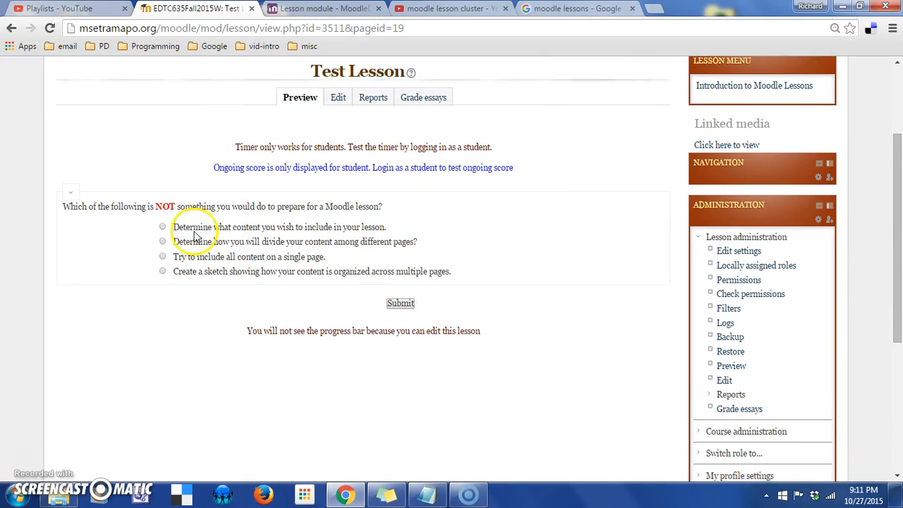
pyautogui.click(162, 242)
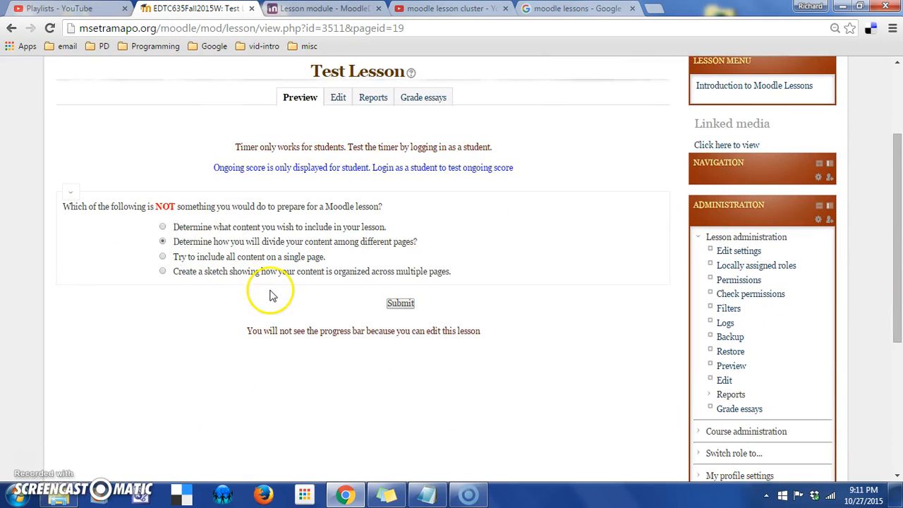
pyautogui.click(399, 303)
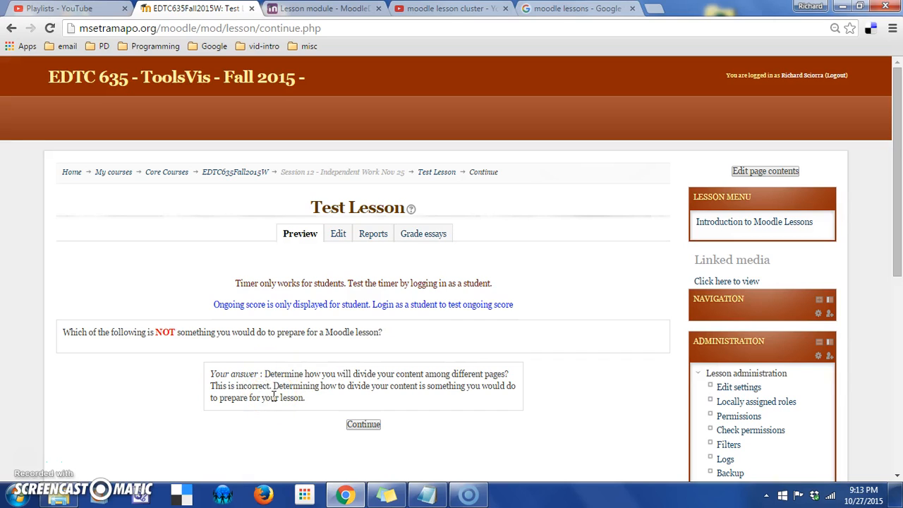
pyautogui.click(365, 425)
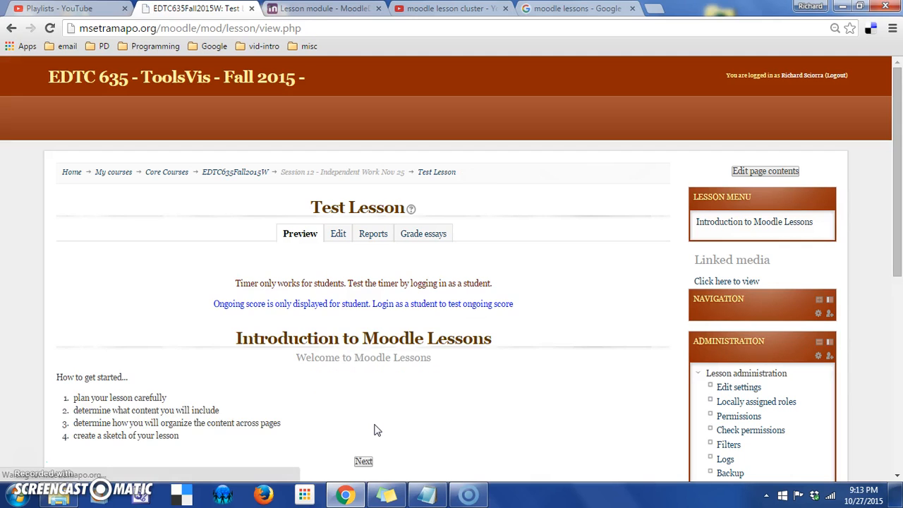
# Step: Go on to the question again, submit "Try to include all content on a single page." and read its feedback
pyautogui.moveTo(900, 251); pyautogui.dragTo(900, 307)
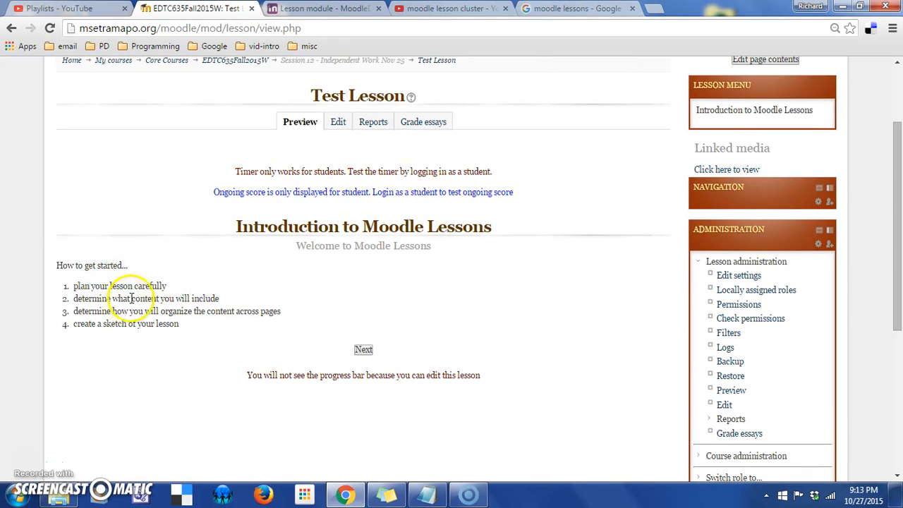
pyautogui.click(364, 349)
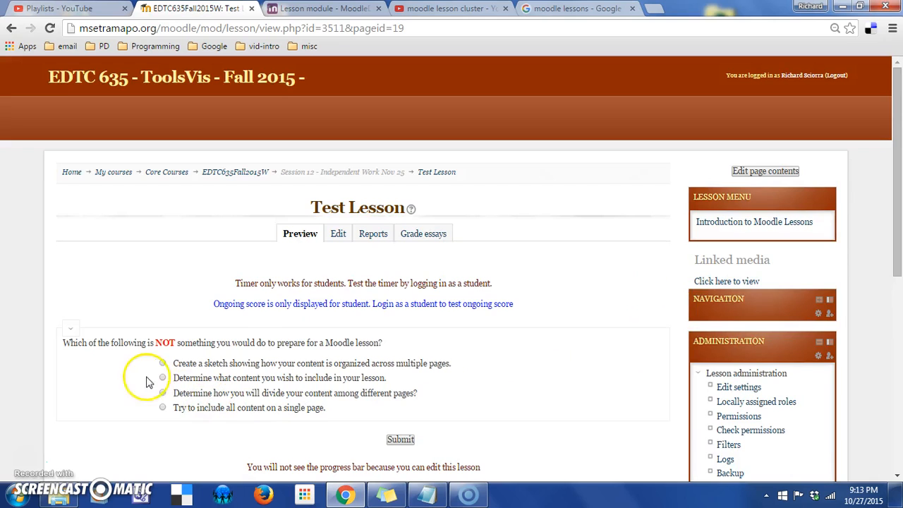
pyautogui.click(168, 412)
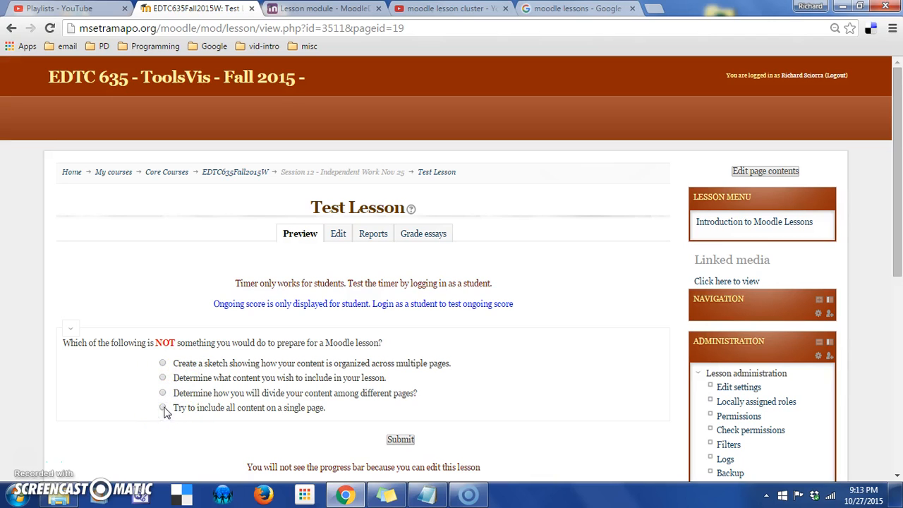
pyautogui.moveTo(894, 222); pyautogui.dragTo(898, 280)
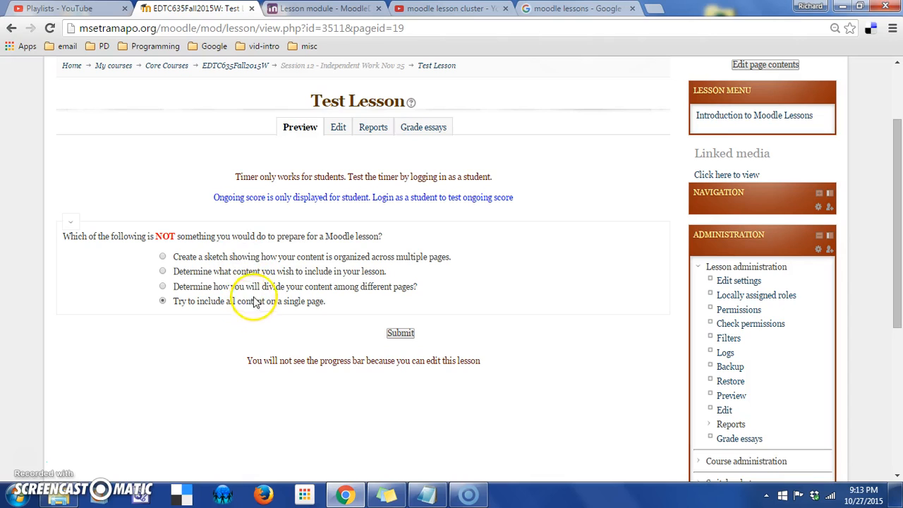
pyautogui.click(401, 333)
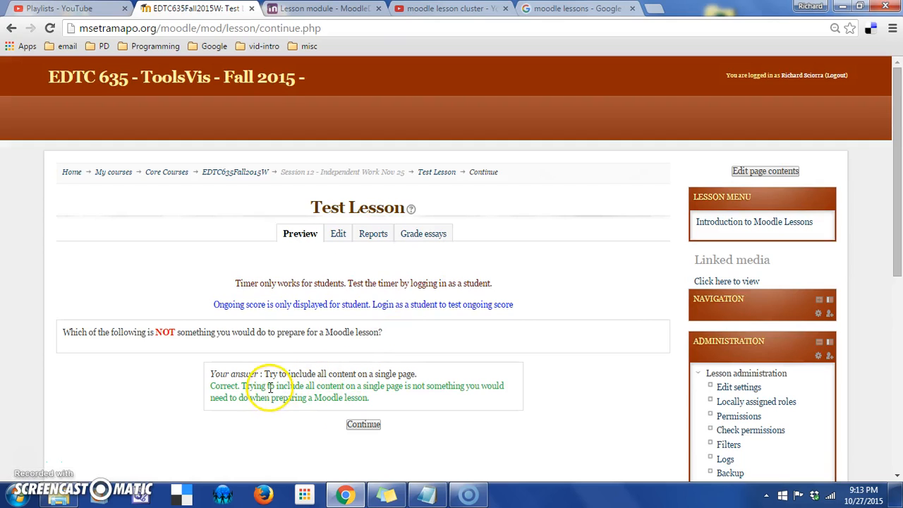
pyautogui.moveTo(268, 386); pyautogui.dragTo(276, 396)
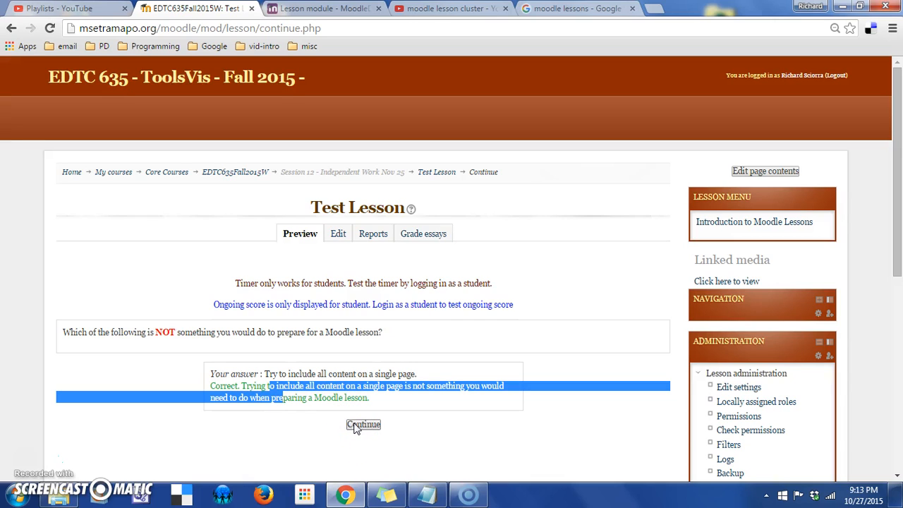
# Step: Return to the lesson's editing overview and check the jumps listed for Checkpoint 1
pyautogui.click(340, 227)
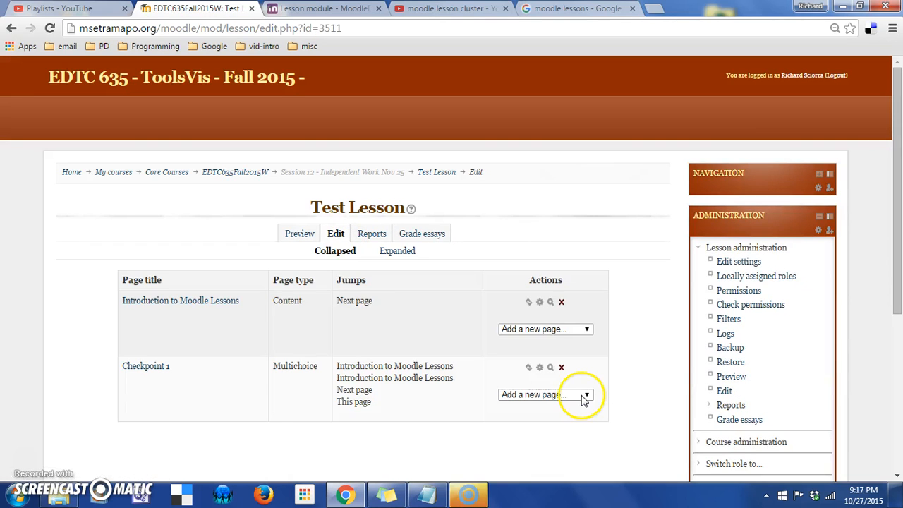
pyautogui.click(583, 397)
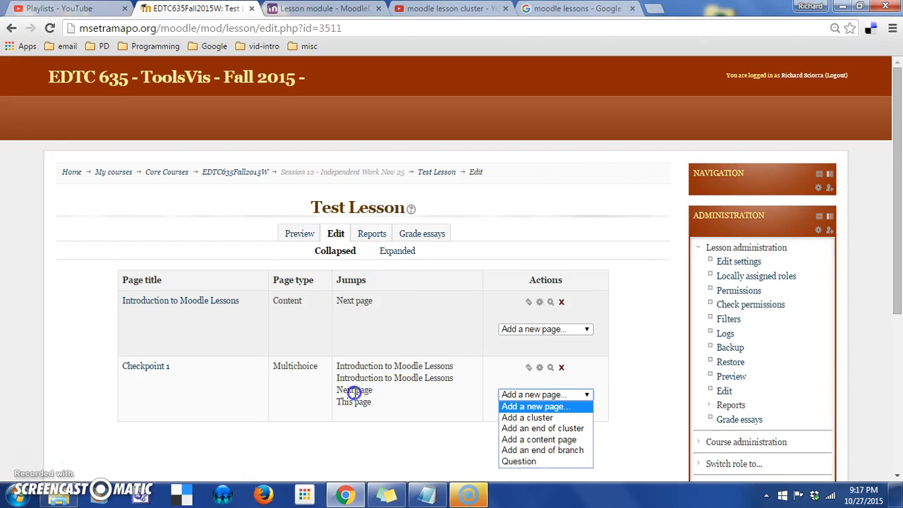
pyautogui.click(391, 402)
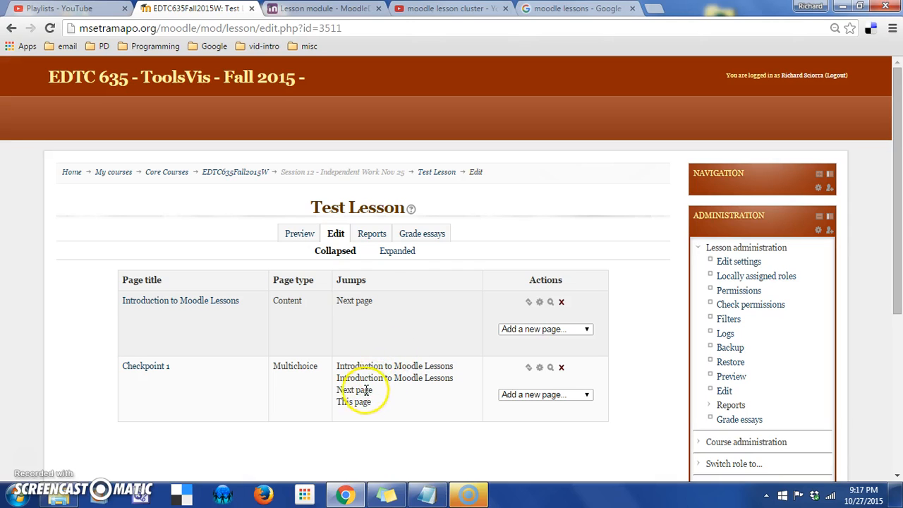
pyautogui.scroll(1, 346, 393)
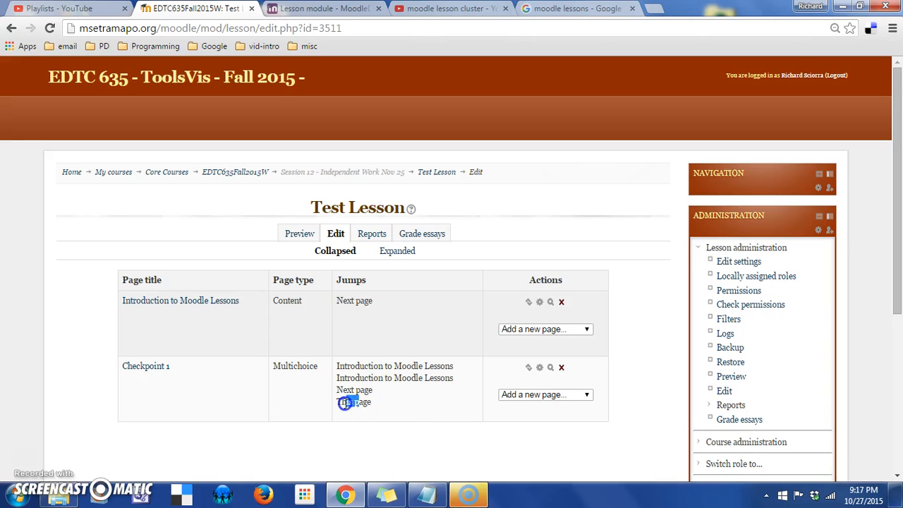
# Step: Open the Checkpoint 1 question page for editing and expand the settings of Answers 3 and 4
pyautogui.click(540, 368)
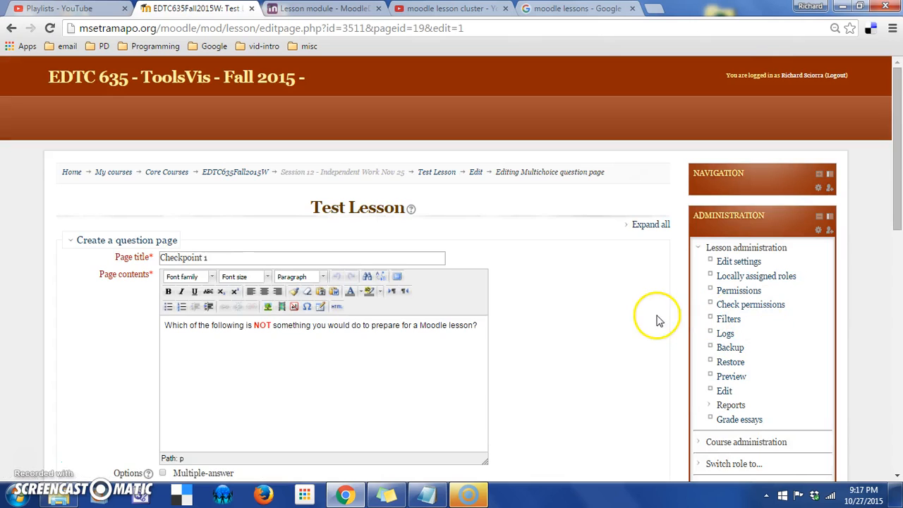
pyautogui.moveTo(898, 190); pyautogui.dragTo(898, 423)
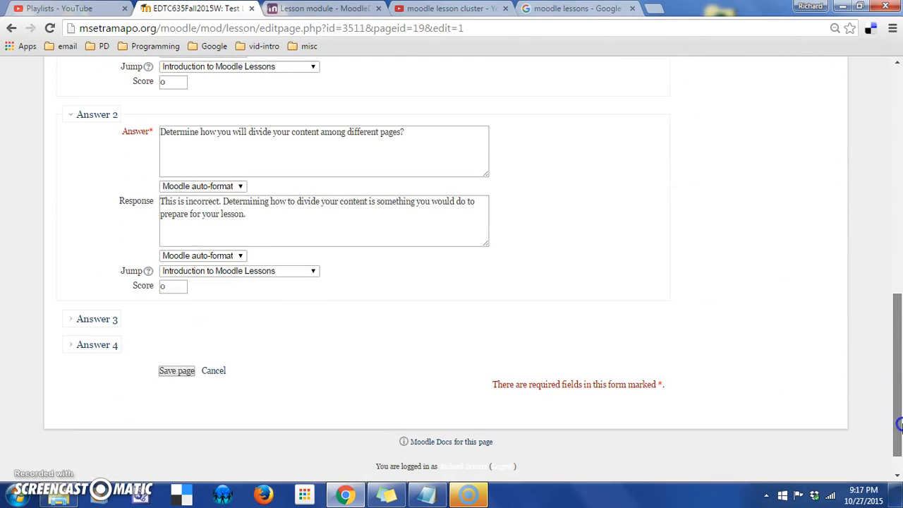
pyautogui.click(71, 319)
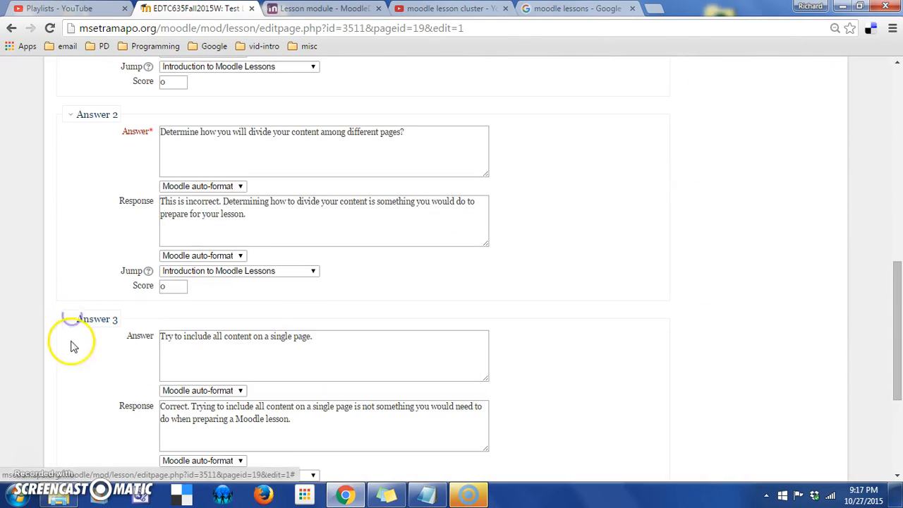
pyautogui.click(896, 328)
pyautogui.moveTo(896, 328); pyautogui.dragTo(897, 406)
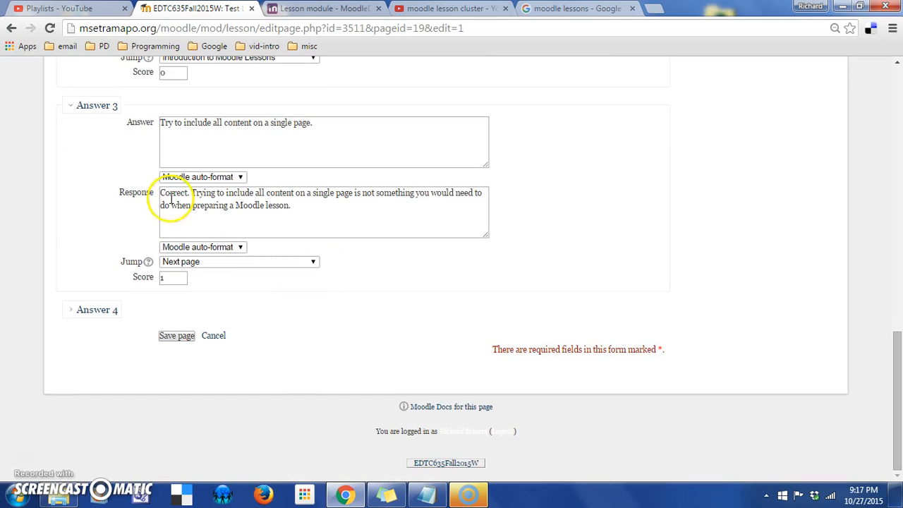
pyautogui.click(73, 310)
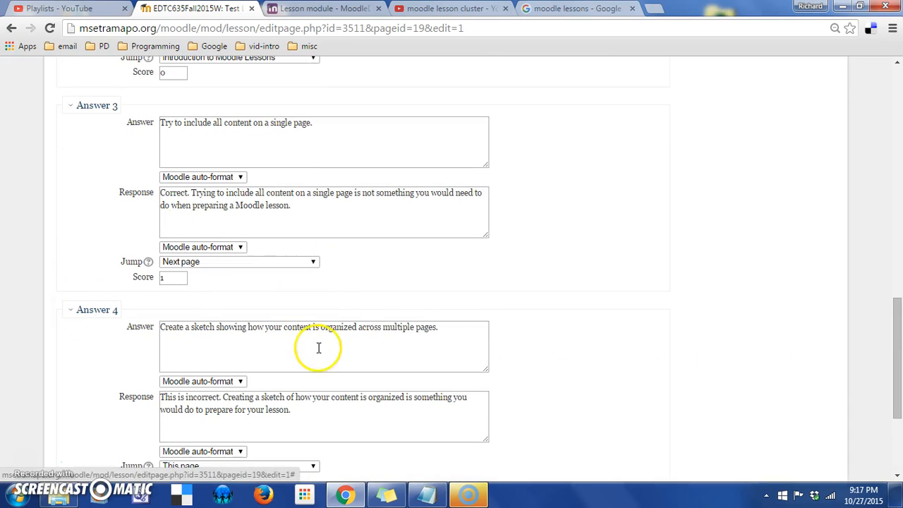
# Step: Set Answer 4's jump to Introduction to Moodle Lessons and save the Checkpoint 1 page
pyautogui.moveTo(897, 302); pyautogui.dragTo(897, 344)
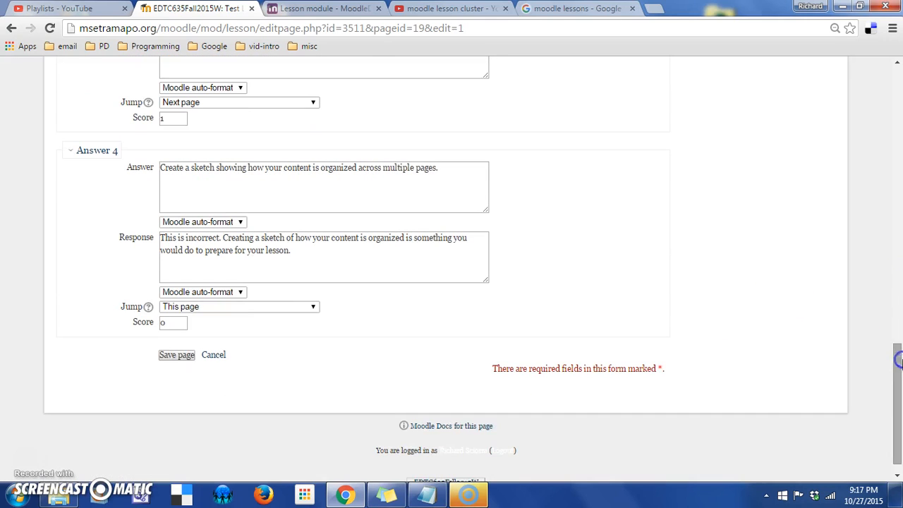
pyautogui.click(271, 308)
pyautogui.click(271, 309)
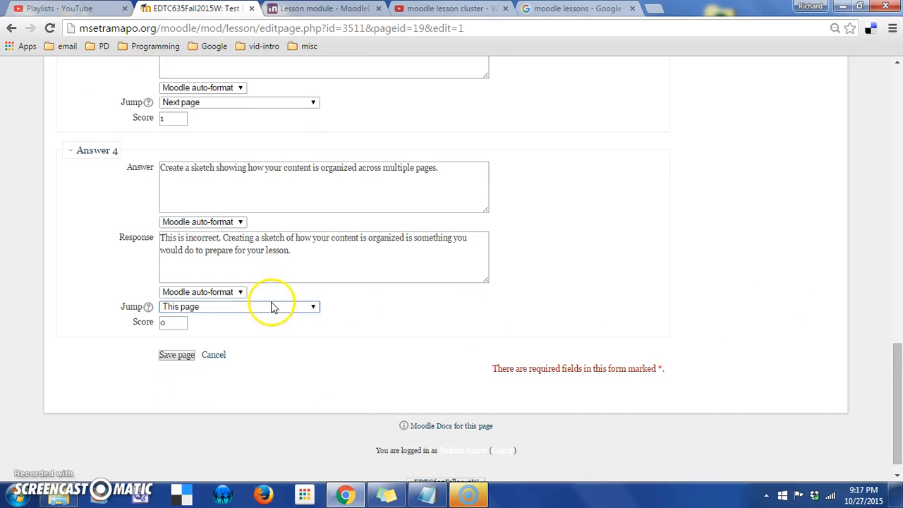
pyautogui.click(316, 309)
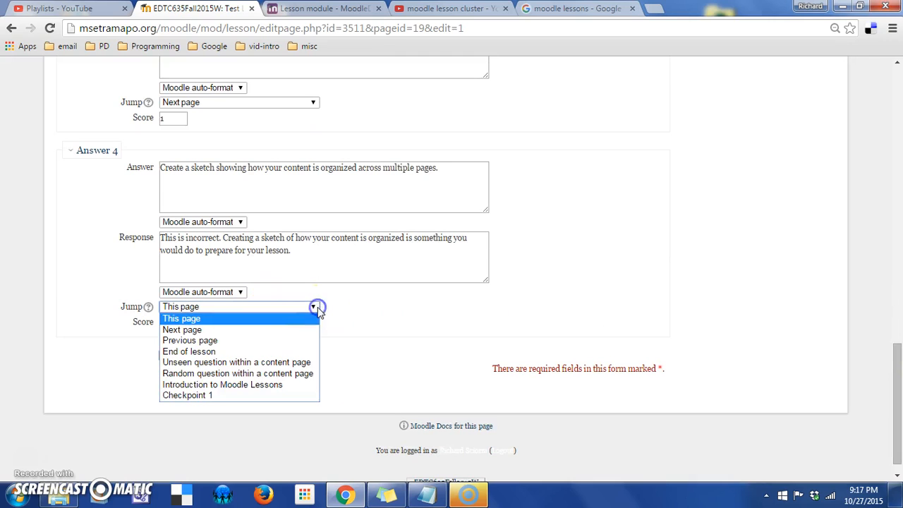
pyautogui.click(286, 374)
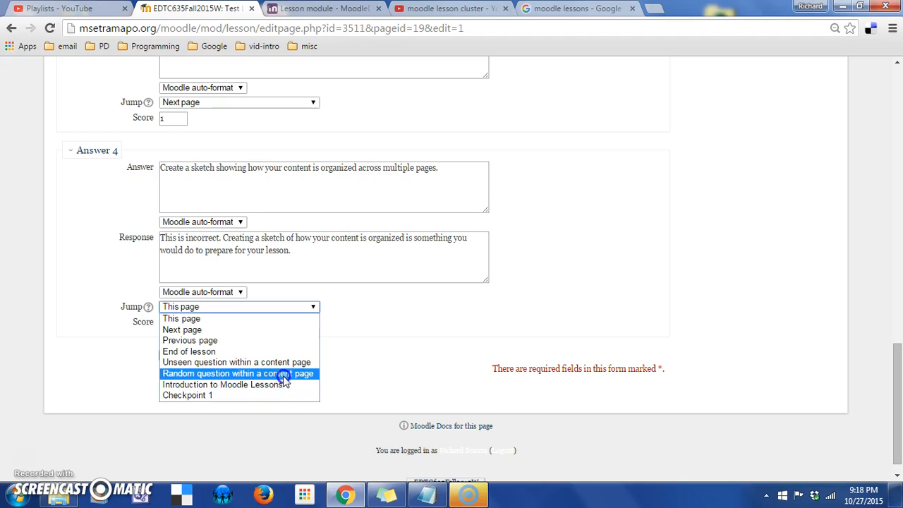
pyautogui.click(283, 385)
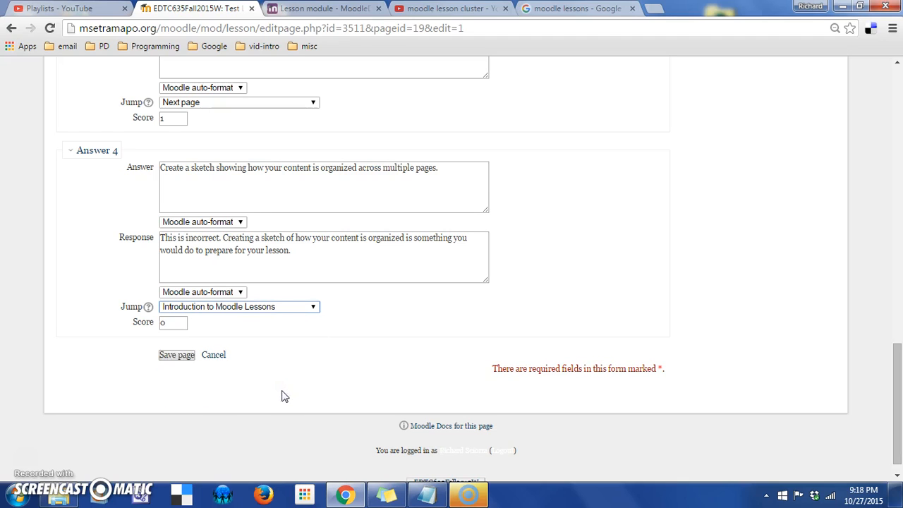
pyautogui.click(177, 357)
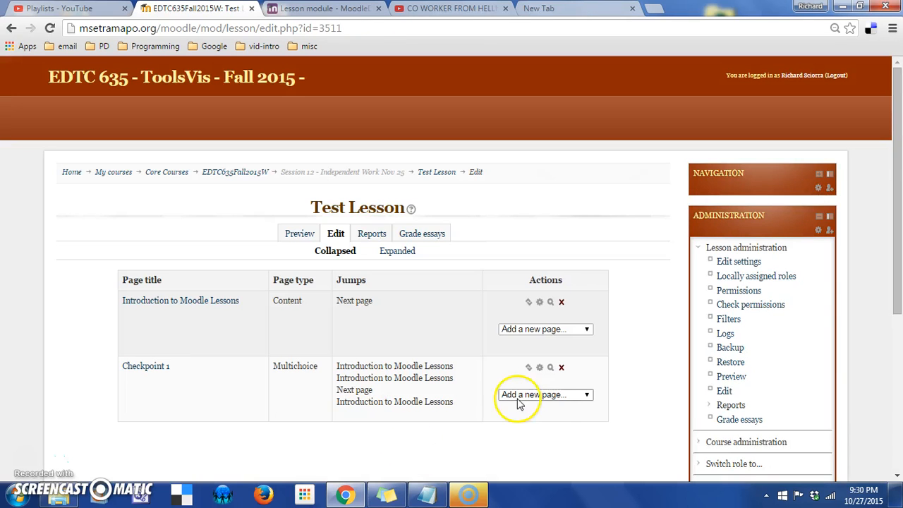
# Step: Add a new question page of type Essay after Checkpoint 1
pyautogui.click(588, 396)
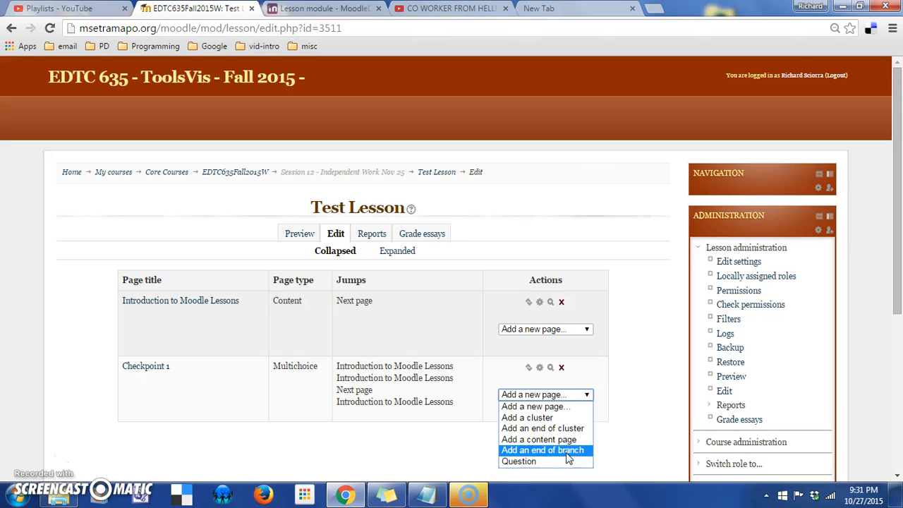
pyautogui.click(616, 442)
pyautogui.click(585, 395)
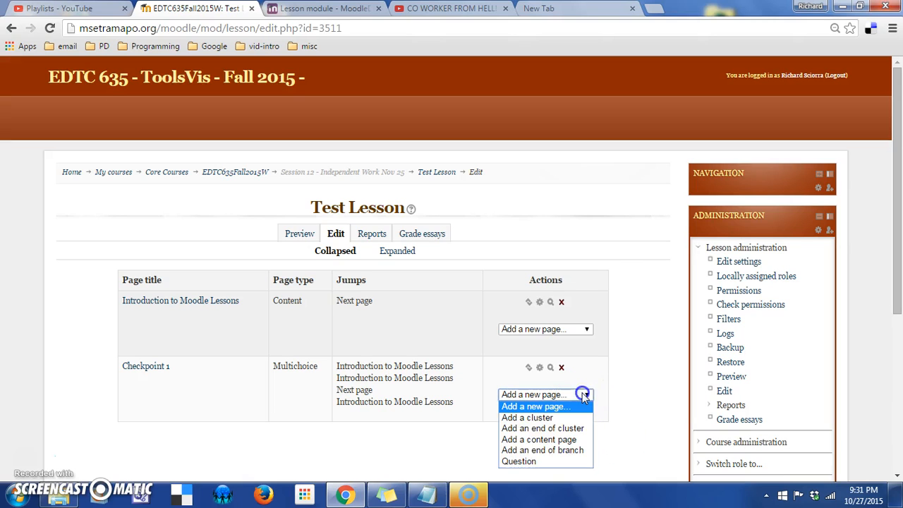
pyautogui.click(520, 462)
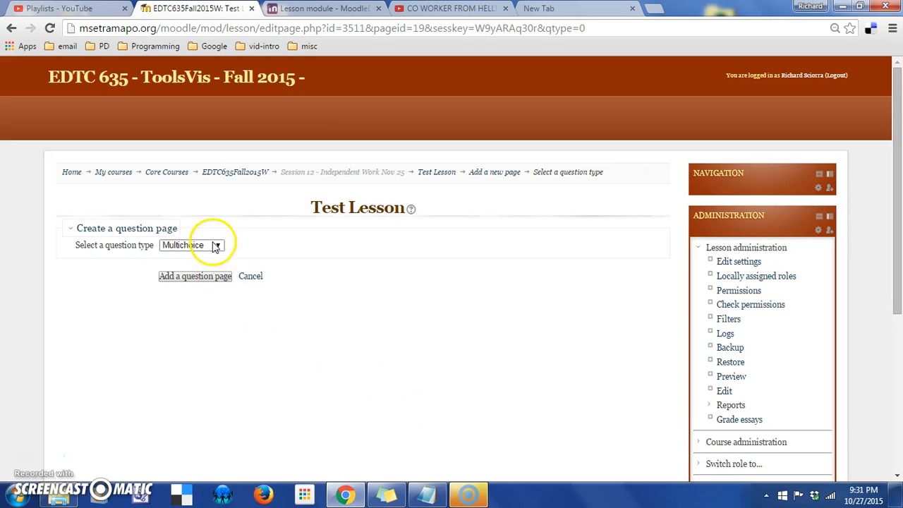
pyautogui.click(215, 245)
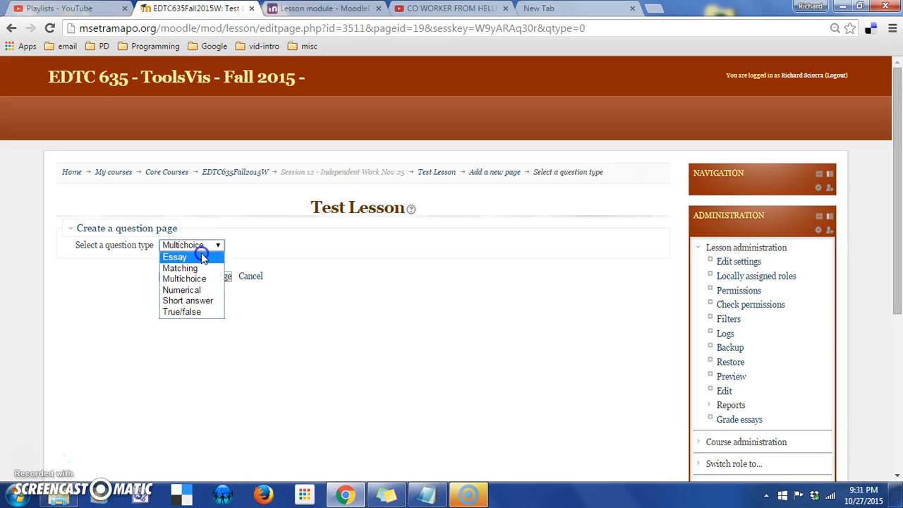
pyautogui.click(203, 258)
pyautogui.click(200, 277)
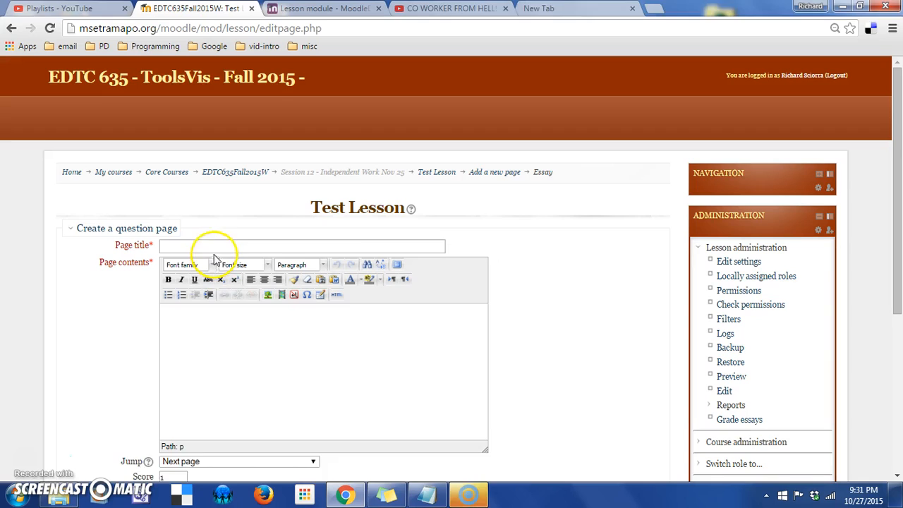
# Step: Title the essay question page "The Mechanics of Lesson Creation"
pyautogui.click(237, 260)
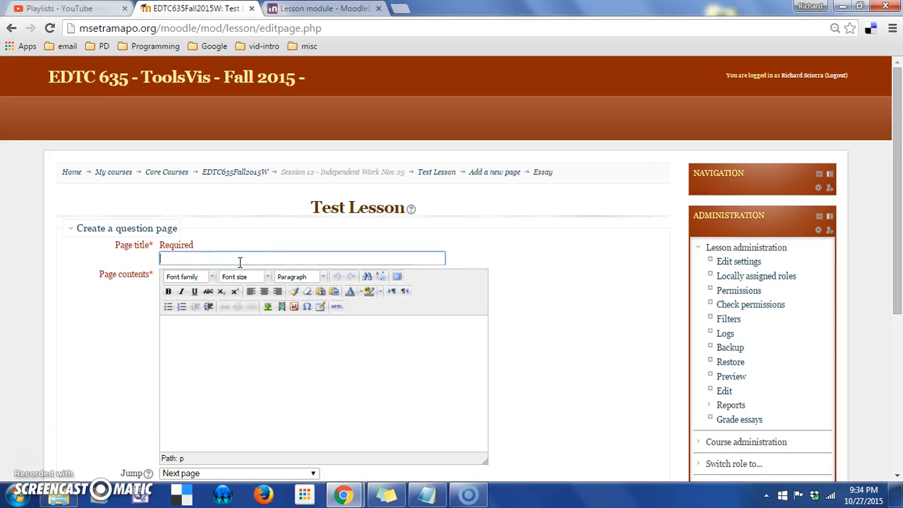
pyautogui.write('The mechanics of Lesson Creation')
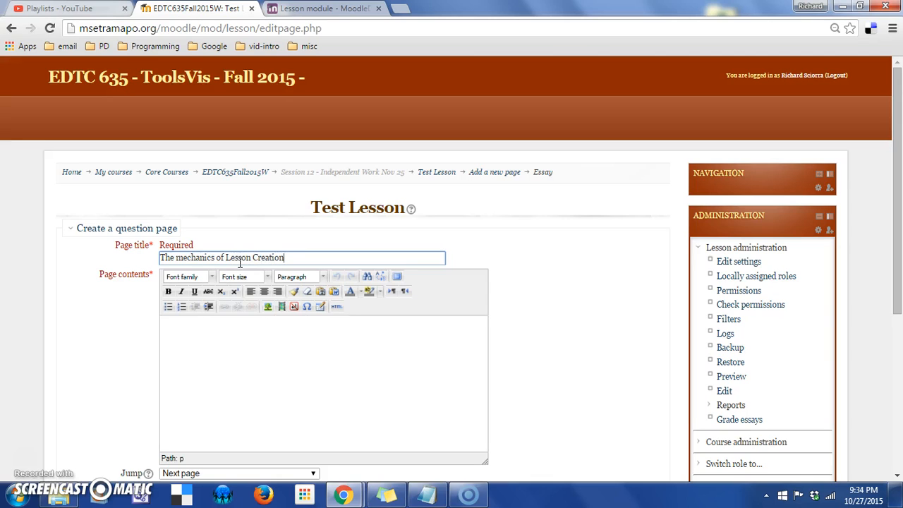
pyautogui.click(177, 259)
pyautogui.press('Delete')
pyautogui.write('M')
# Step: Write "Please read this web page for more information on creating a Moodle Lesson." in the page contents, with "click here" on a new line below
pyautogui.click(261, 342)
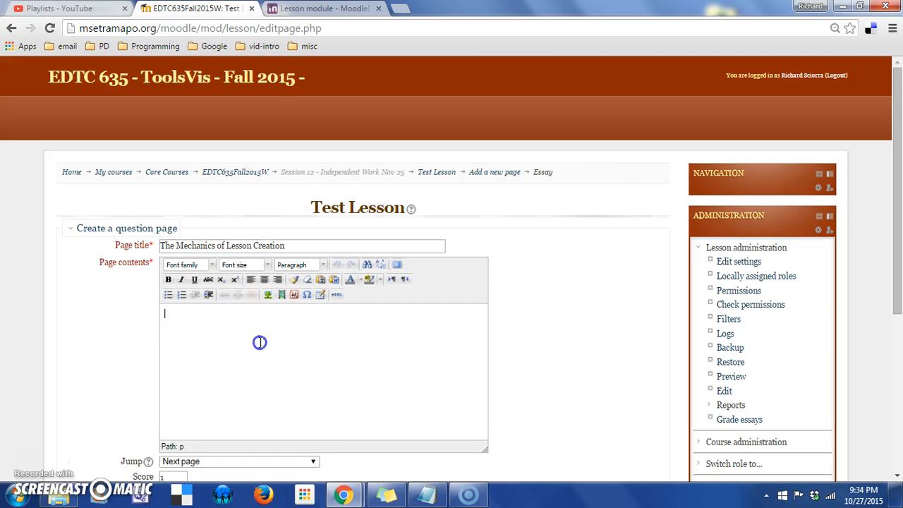
pyautogui.write('Please read this web page for more i')
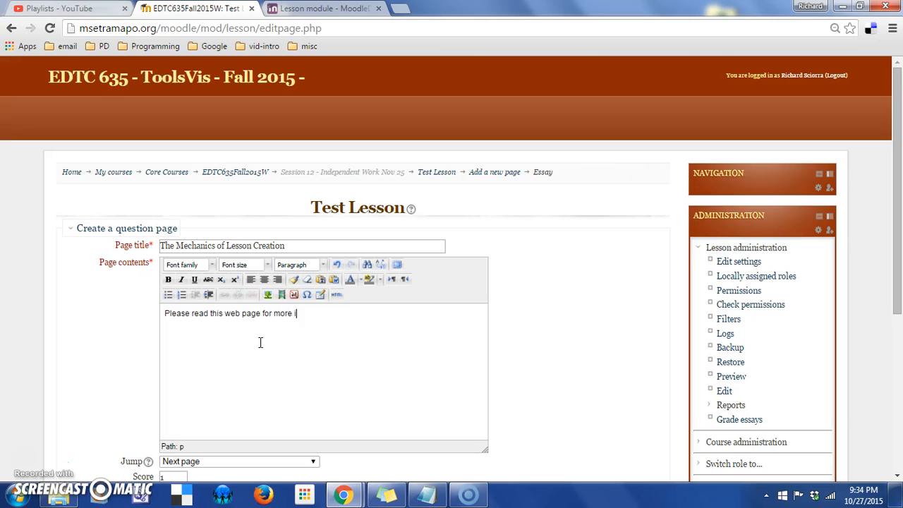
pyautogui.write('nformatoin on creating a Moodle Lesson.')
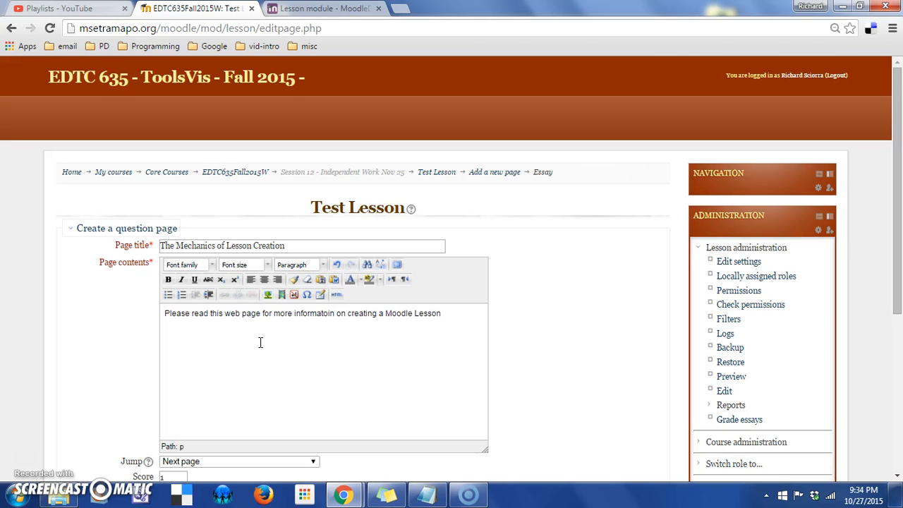
pyautogui.click(330, 316)
pyautogui.press('BackSpace')
pyautogui.press('BackSpace')
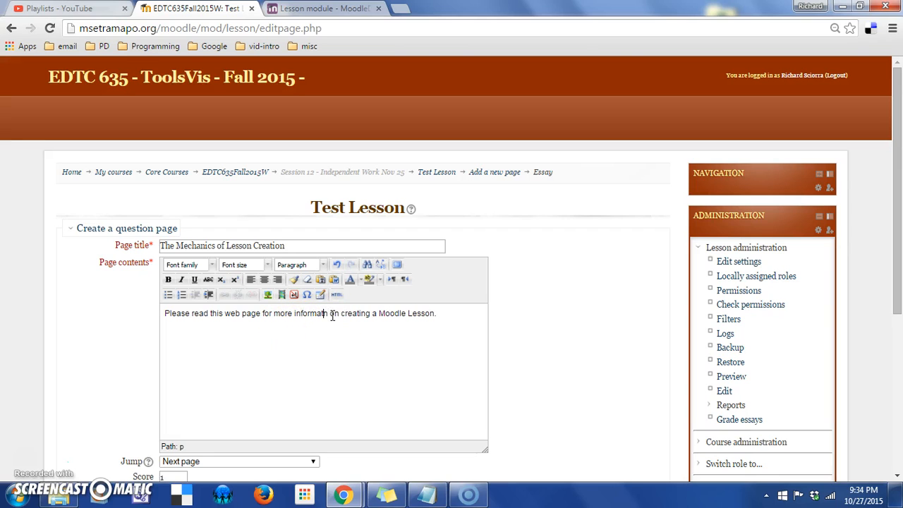
pyautogui.write('ion')
pyautogui.click(452, 313)
pyautogui.press('Return')
pyautogui.write('click here')
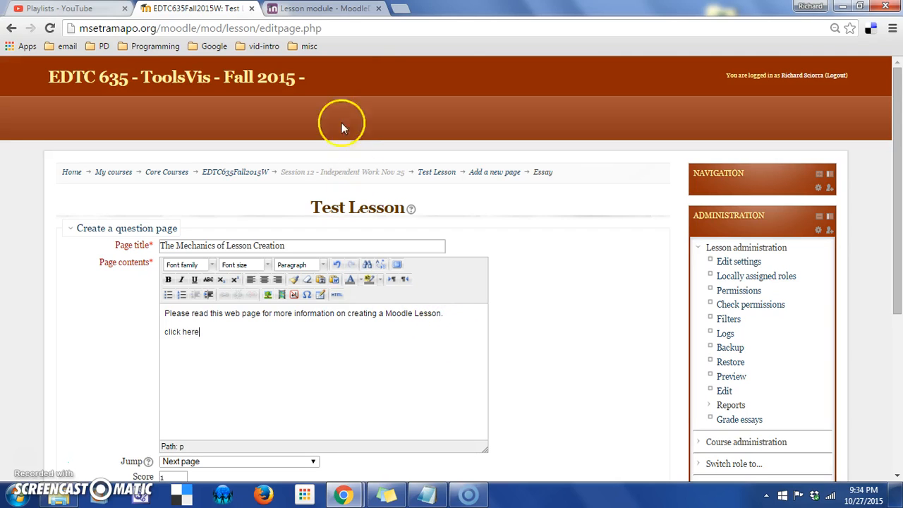
# Step: Copy the web address of the Moodle Docs Lesson module page and return to the essay question page
pyautogui.click(360, 11)
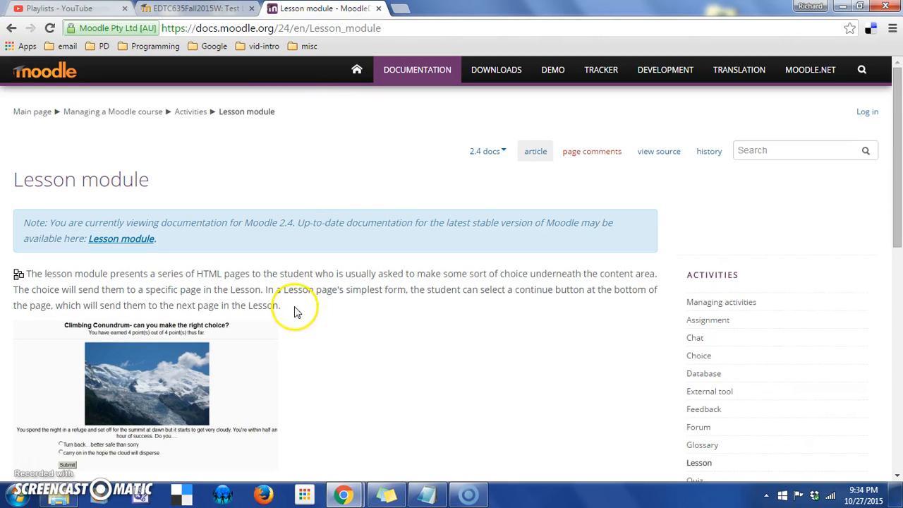
pyautogui.click(343, 28)
pyautogui.hotkey('ctrl', 'c')
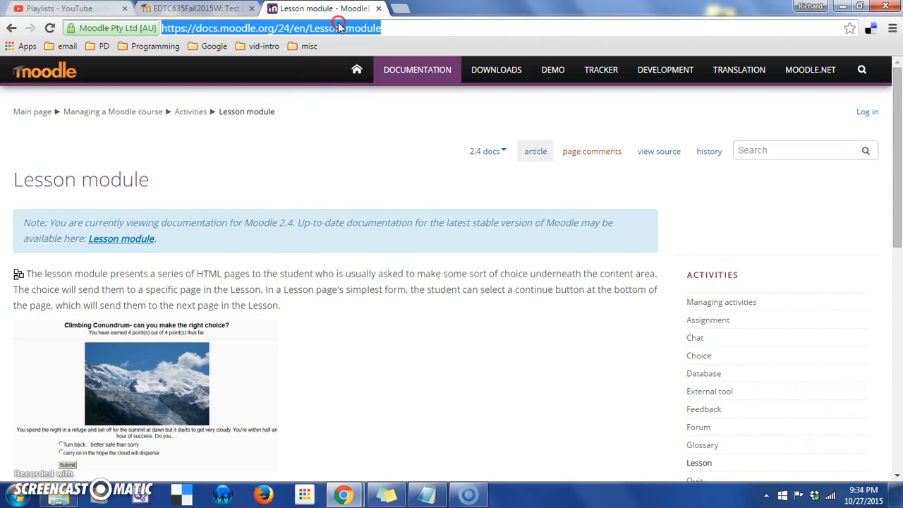
pyautogui.rightClick(341, 26)
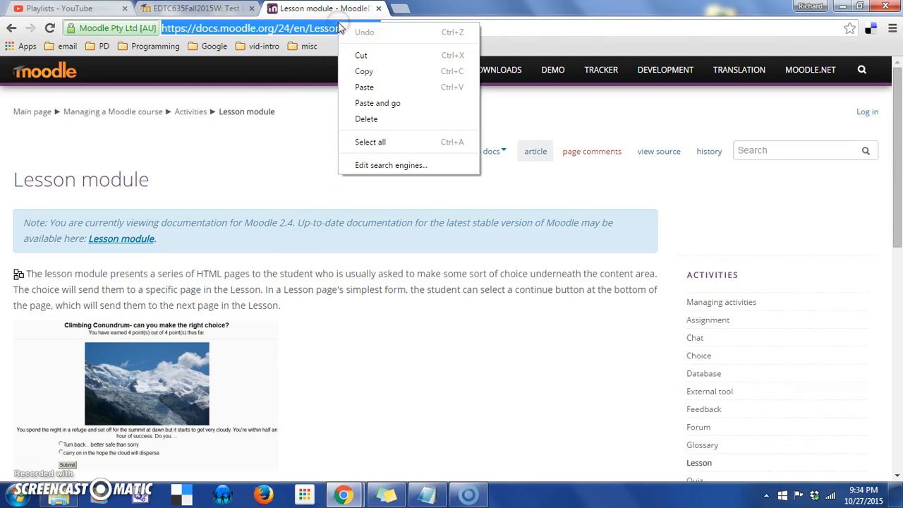
pyautogui.click(364, 71)
pyautogui.click(212, 9)
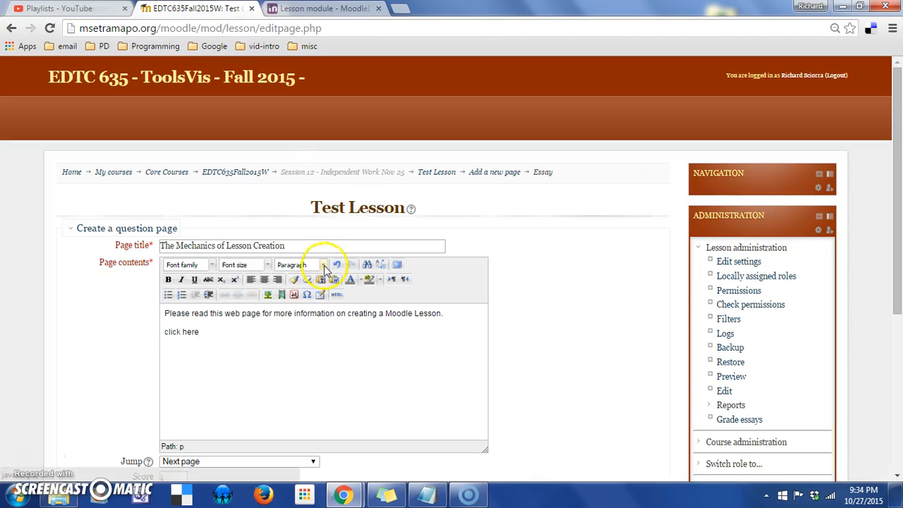
pyautogui.moveTo(198, 332); pyautogui.dragTo(165, 332)
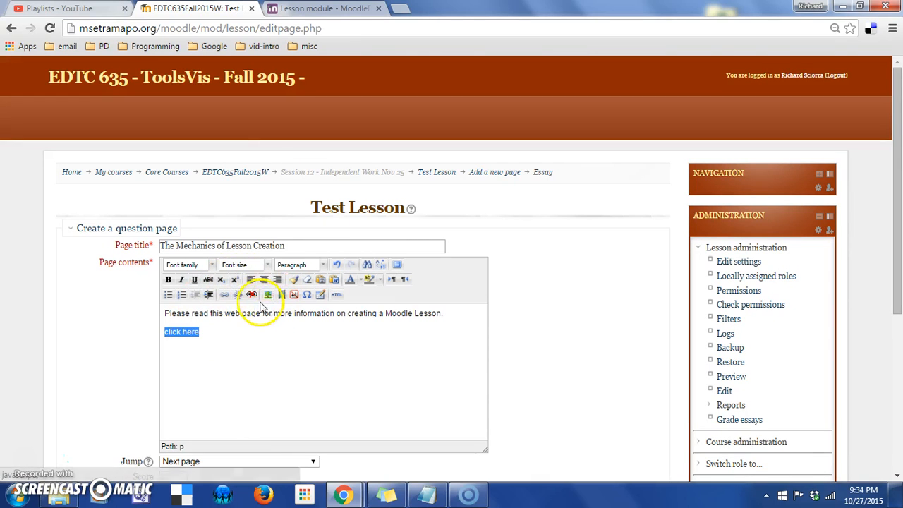
pyautogui.click(226, 298)
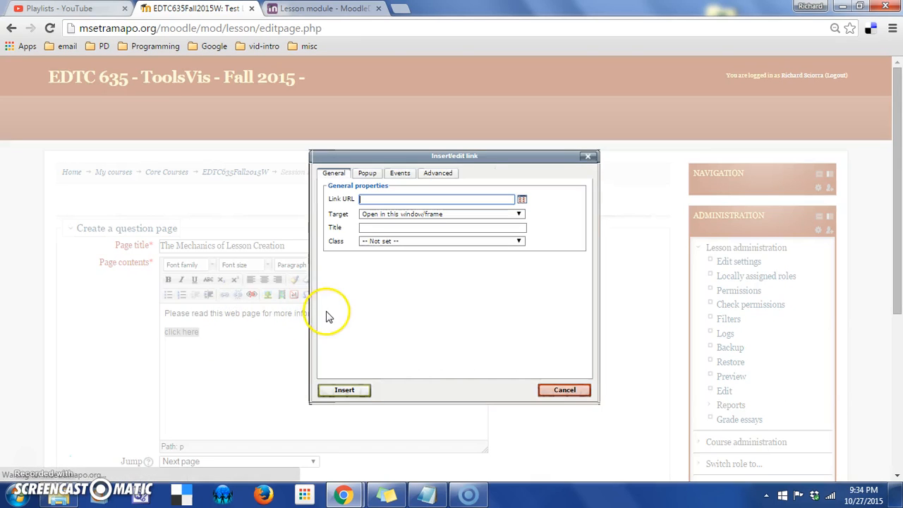
pyautogui.hotkey('ctrl', 'v')
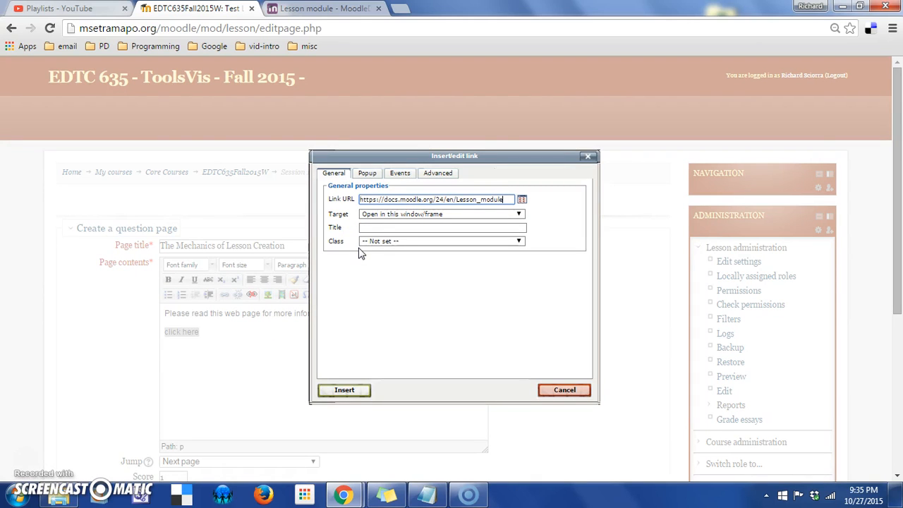
pyautogui.click(416, 216)
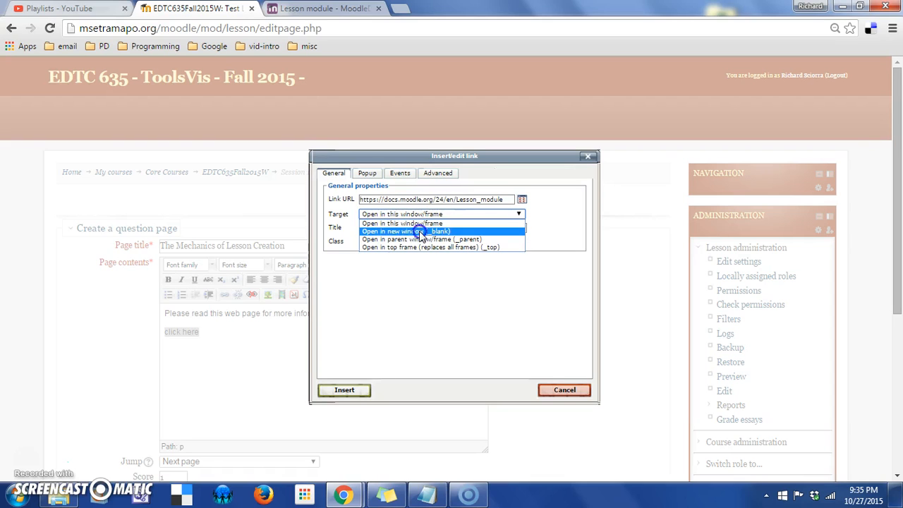
pyautogui.click(421, 232)
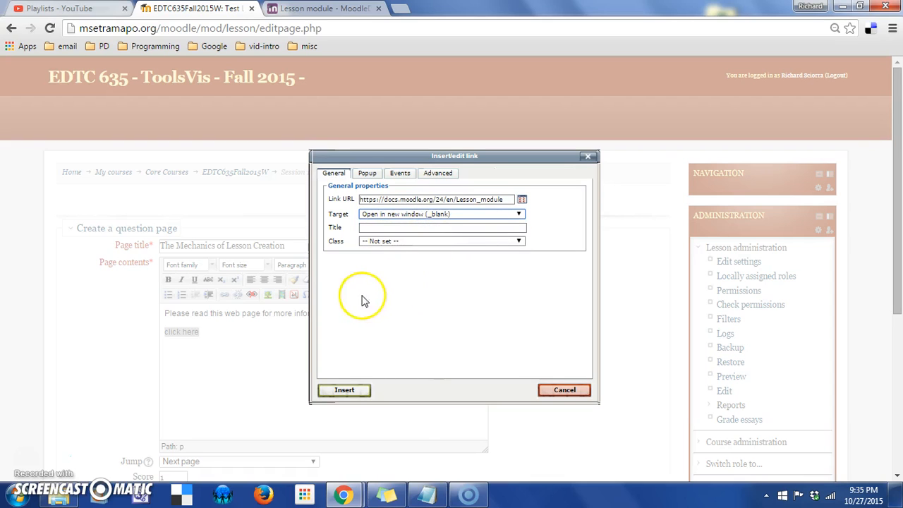
pyautogui.click(363, 389)
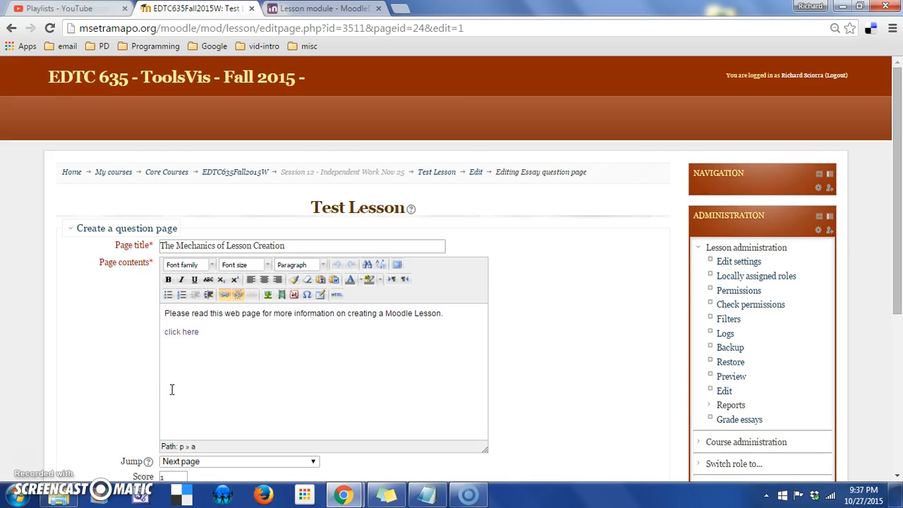
# Step: Add the line "Please give a brief summary of how you would create a Moodle Lesson." below the link in the page contents
pyautogui.click(167, 377)
pyautogui.click(168, 365)
pyautogui.click(244, 324)
pyautogui.press('Return')
pyautogui.write('Please giv')
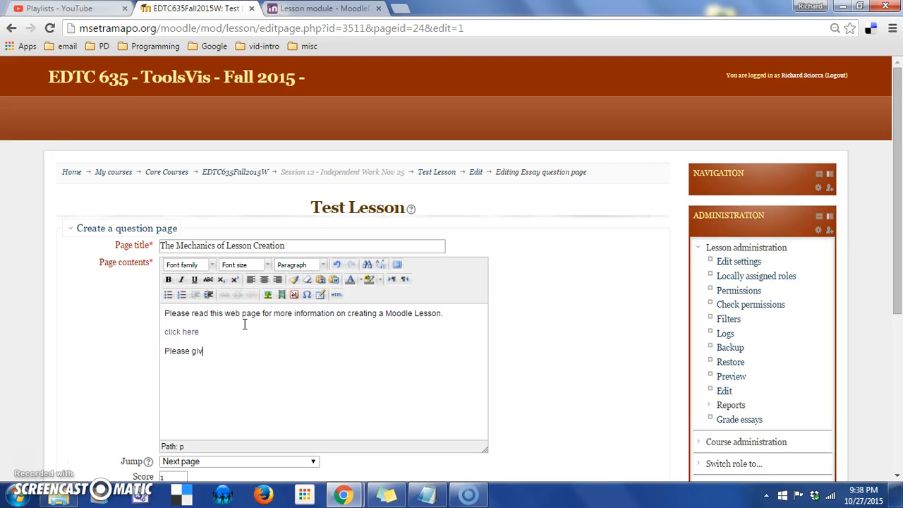
pyautogui.write('e a brief summaryu  of how you would create a Moo')
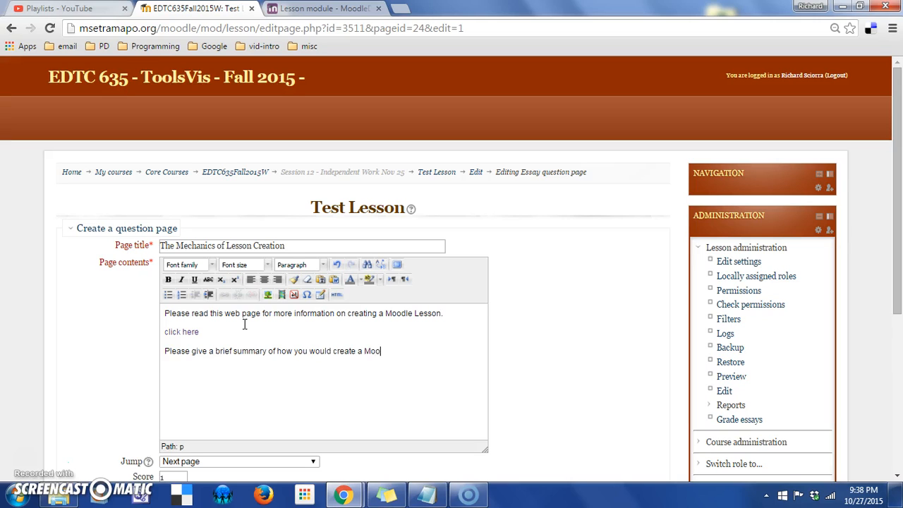
pyautogui.write('dle Lesosn')
pyautogui.write('son.')
# Step: Set the essay question's score to 5, keep its jump at Next page, and save the page
pyautogui.moveTo(893, 236); pyautogui.dragTo(899, 332)
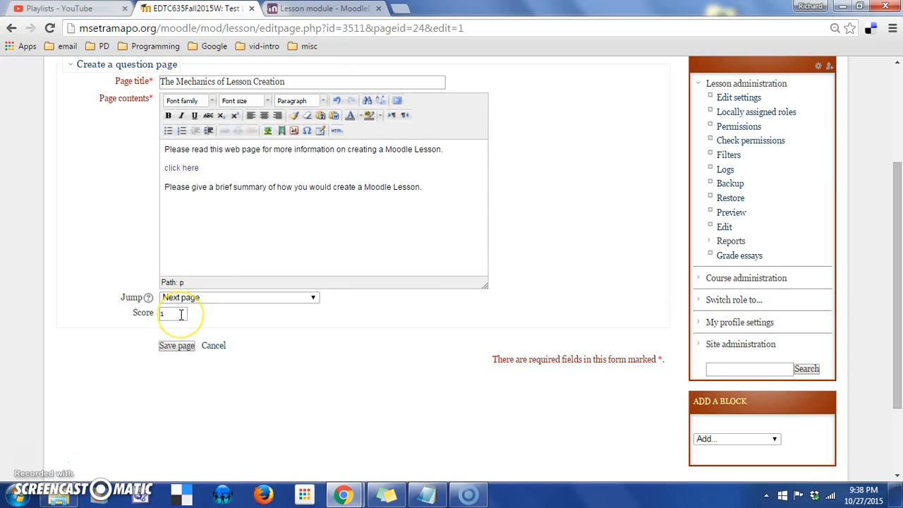
pyautogui.click(177, 313)
pyautogui.click(147, 313)
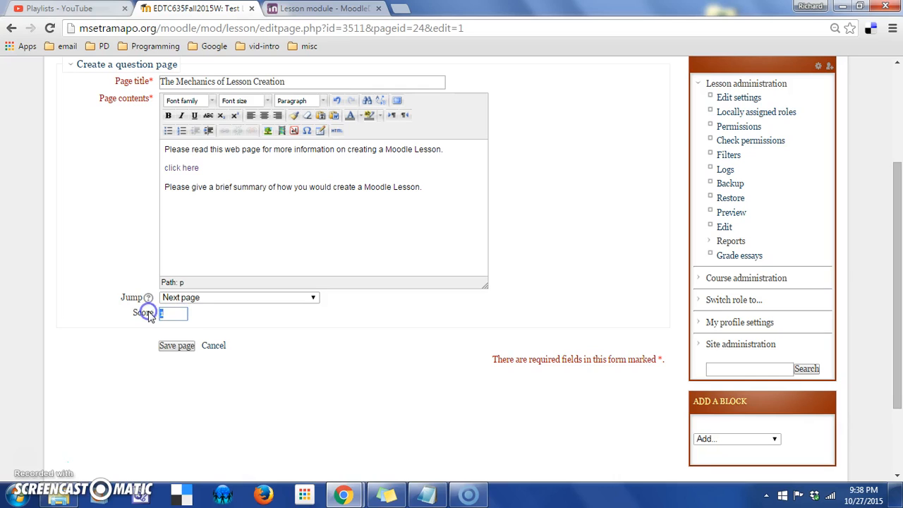
pyautogui.write('5')
pyautogui.click(171, 312)
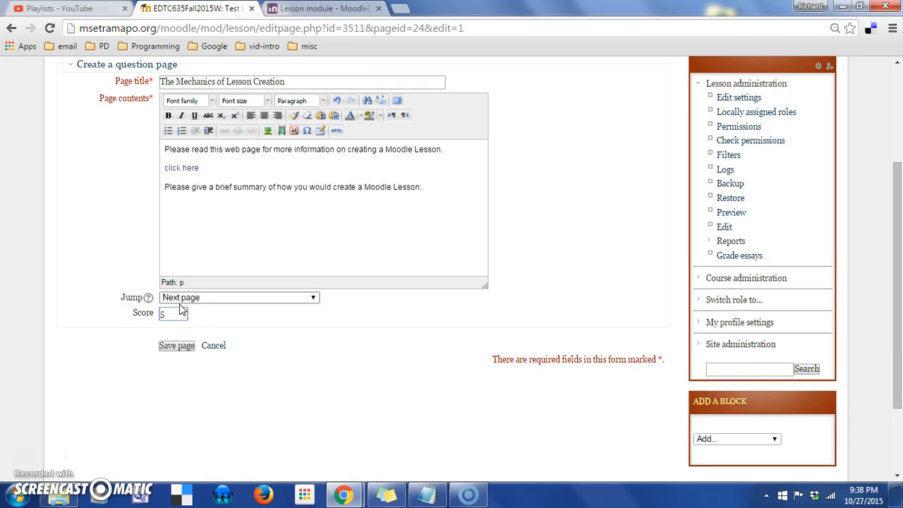
pyautogui.click(179, 300)
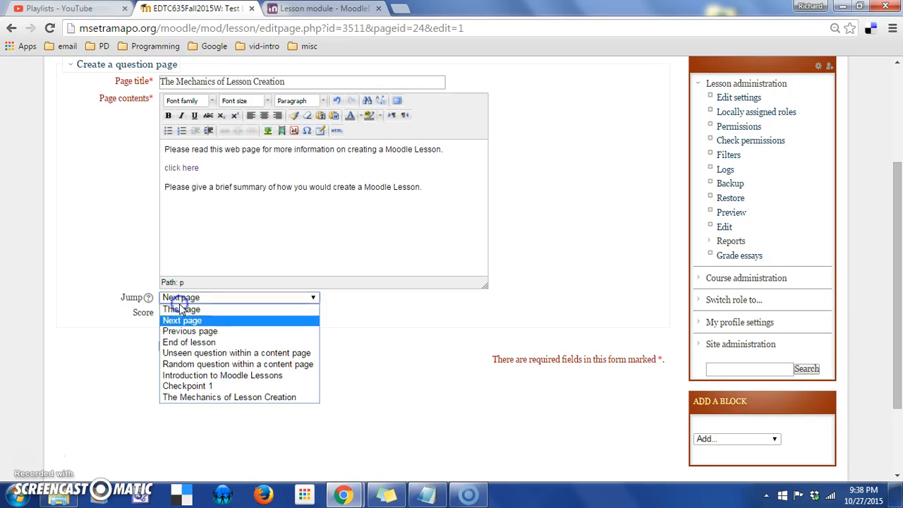
pyautogui.click(106, 343)
pyautogui.click(168, 351)
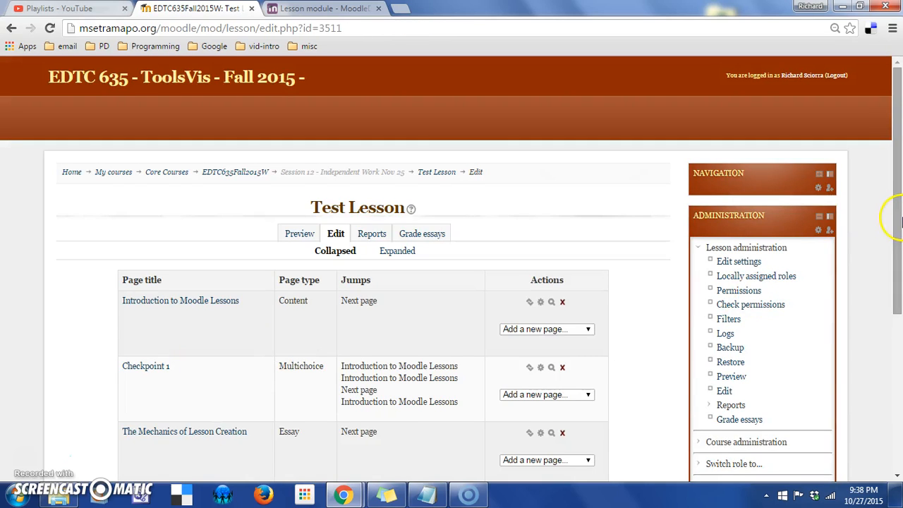
# Step: Preview the essay page "The Mechanics of Lesson Creation", test its "click here" link, and close the documentation pages
pyautogui.scroll(-1, 897, 221)
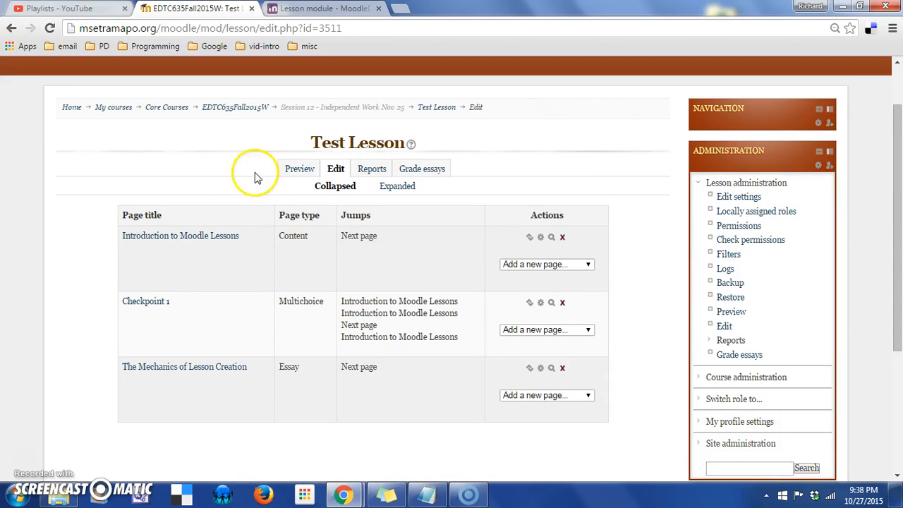
pyautogui.click(554, 372)
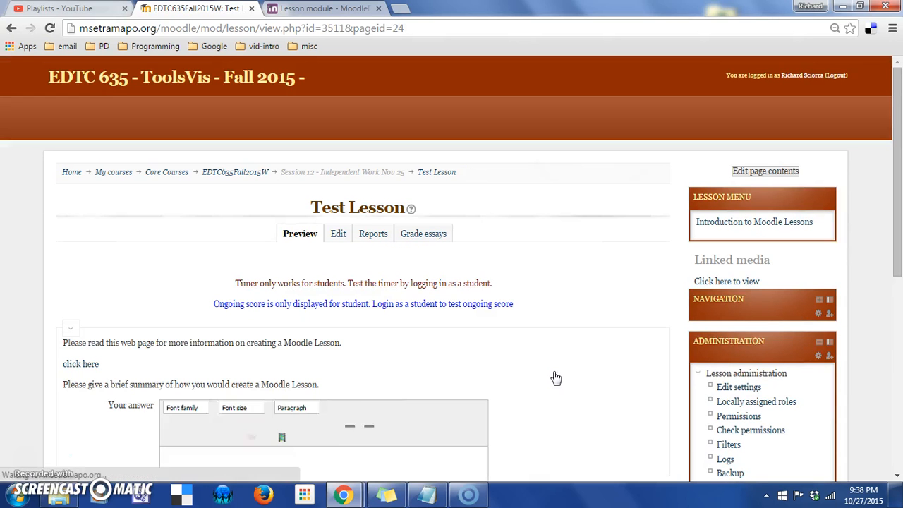
pyautogui.moveTo(898, 240); pyautogui.dragTo(900, 331)
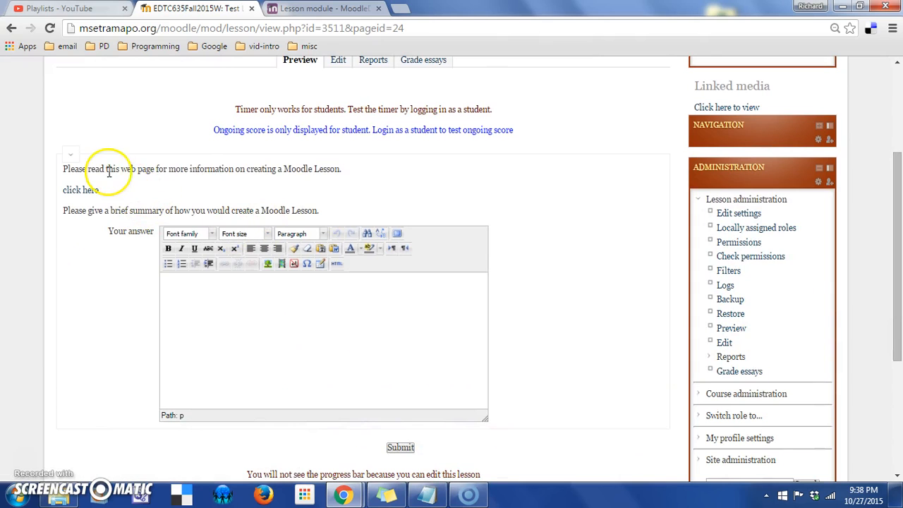
pyautogui.click(70, 191)
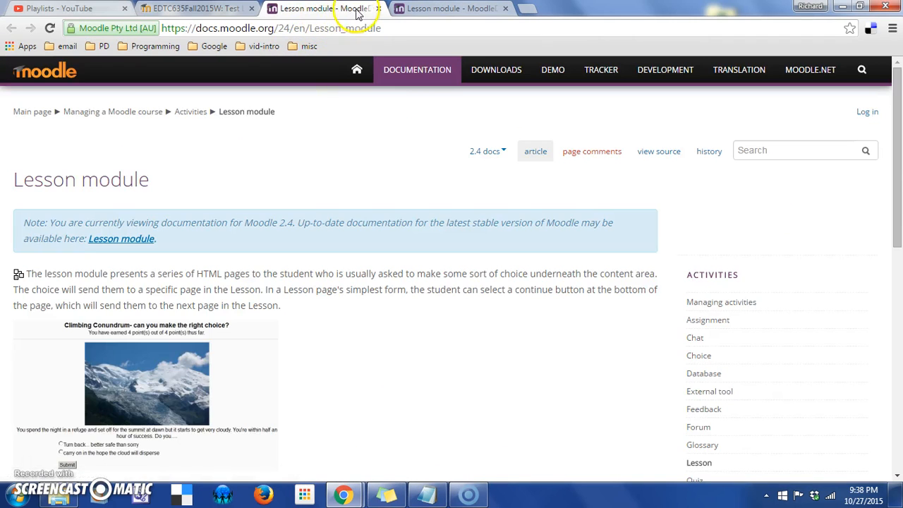
pyautogui.click(378, 8)
pyautogui.click(377, 8)
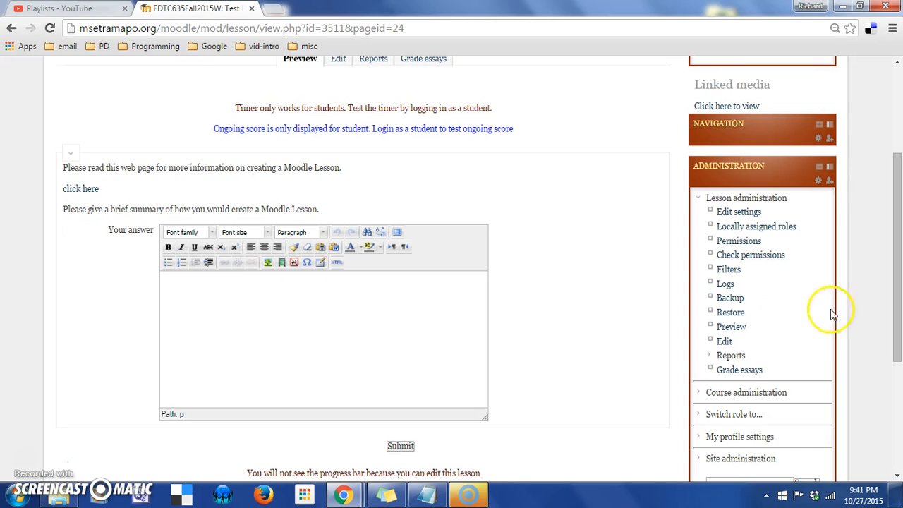
# Step: Return to editing the lesson and add a True/false question after "The Mechanics of Lesson Creation"
pyautogui.moveTo(896, 277); pyautogui.dragTo(896, 231)
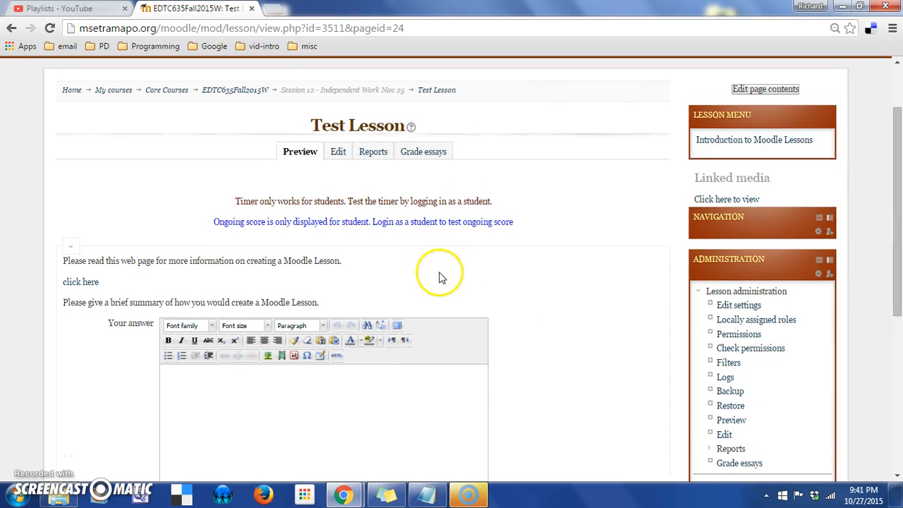
pyautogui.click(338, 154)
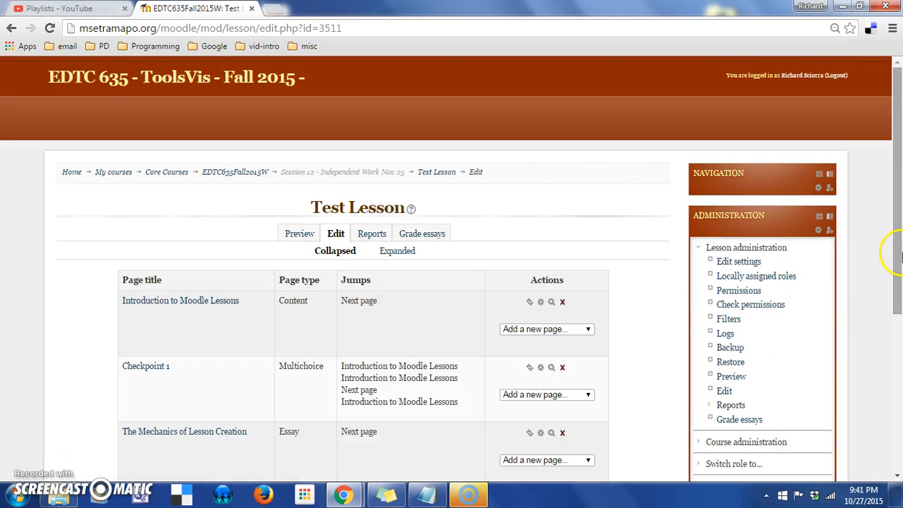
pyautogui.moveTo(899, 258); pyautogui.dragTo(900, 318)
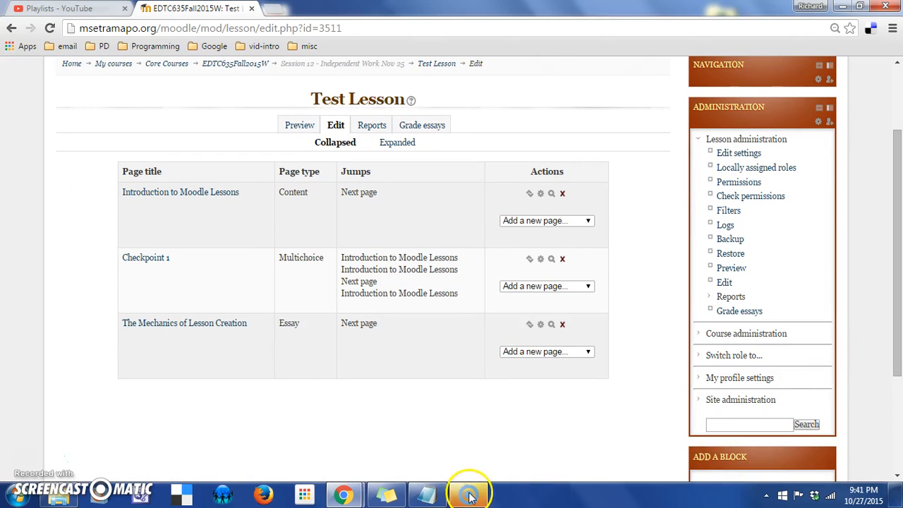
pyautogui.click(583, 352)
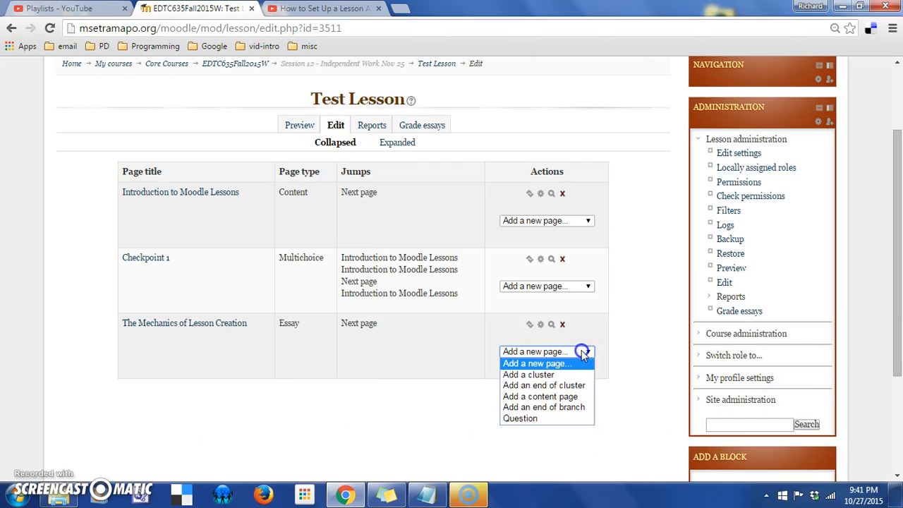
pyautogui.click(522, 419)
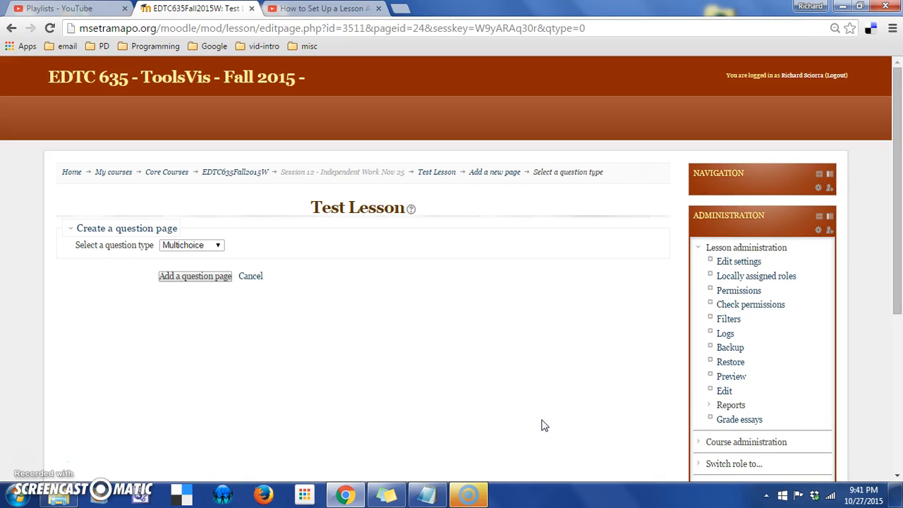
pyautogui.click(215, 252)
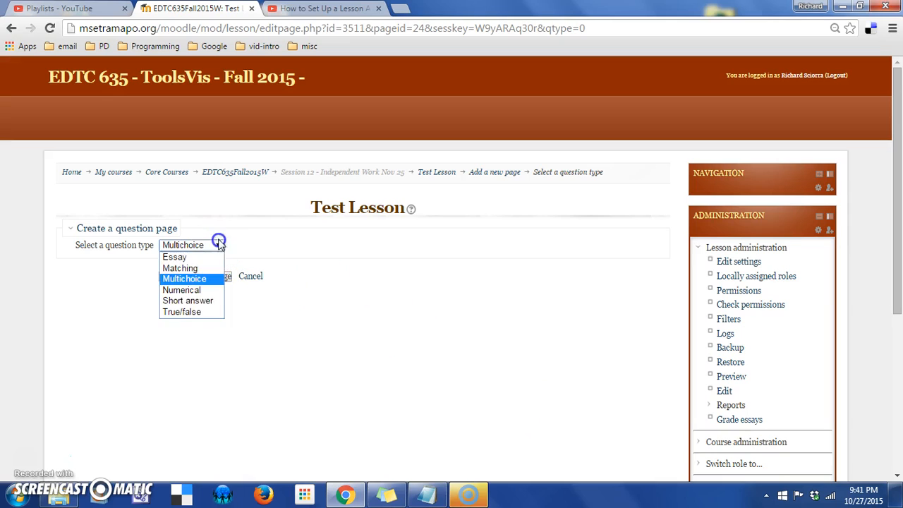
pyautogui.click(196, 313)
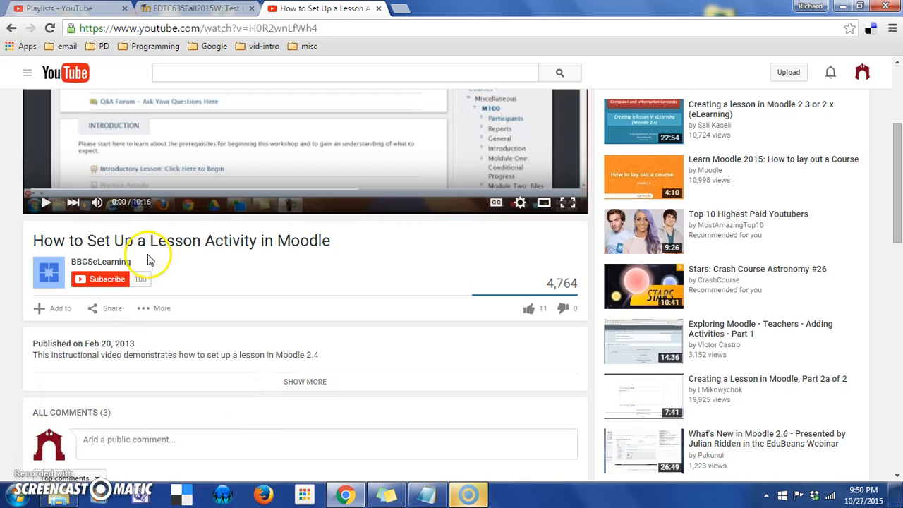
# Step: Copy the embed code of the YouTube video "How to Set Up a Lesson Activity in Moodle" and return to the question page
pyautogui.click(110, 310)
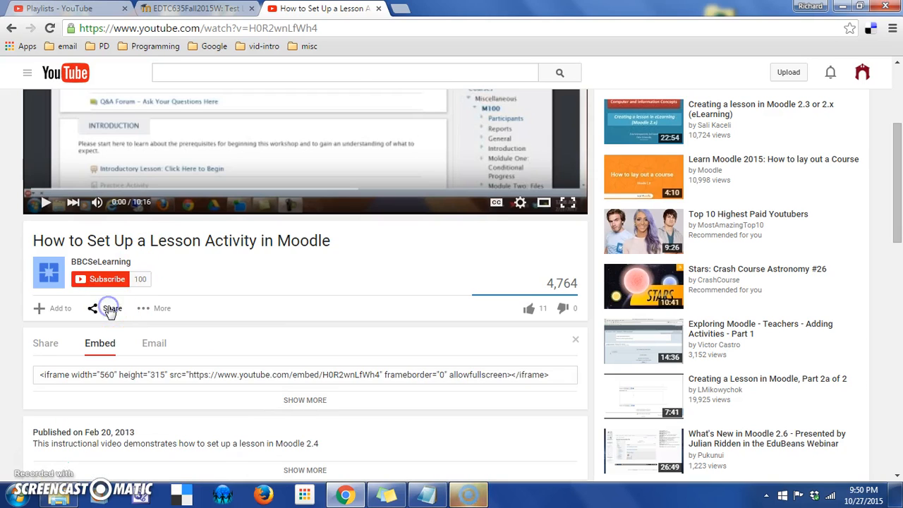
pyautogui.click(100, 343)
pyautogui.hotkey('ctrl', 'c')
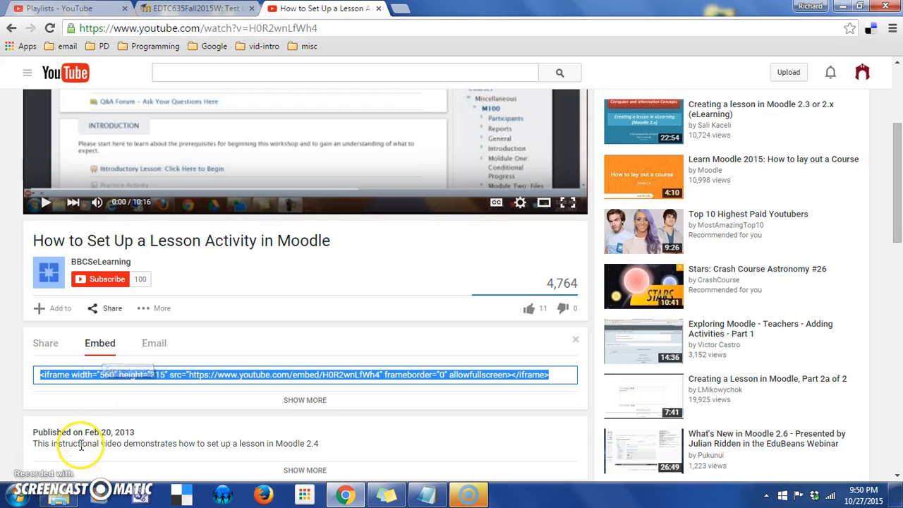
pyautogui.click(471, 494)
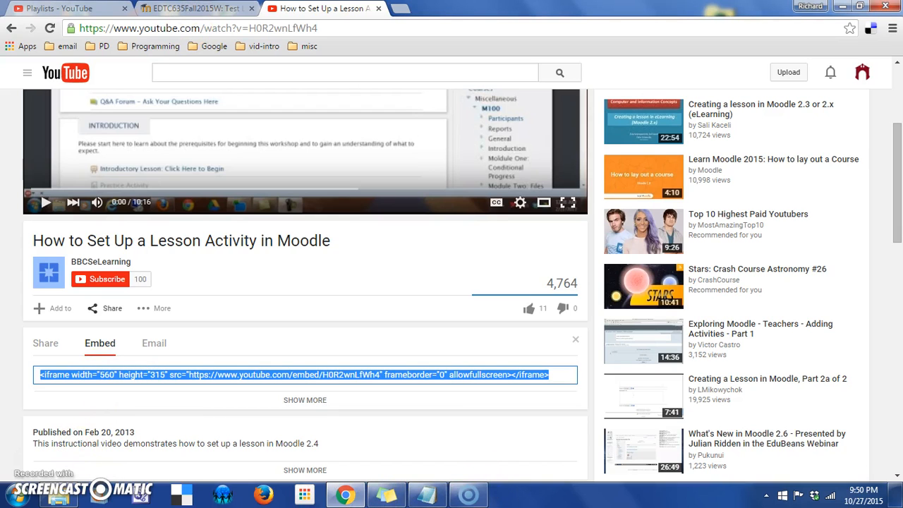
pyautogui.click(189, 10)
# Step: Replace the "x" placeholder in the page contents' HTML source with the copied video embed code and update the contents
pyautogui.click(177, 162)
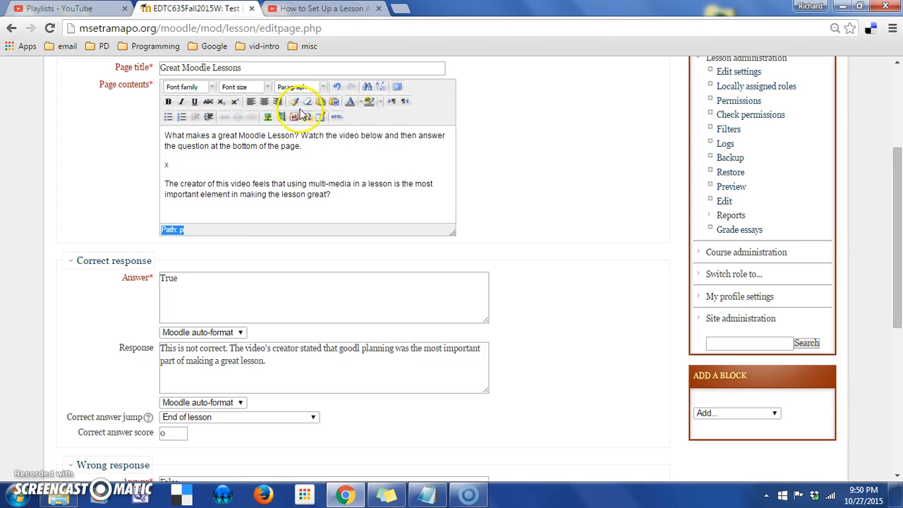
pyautogui.click(337, 118)
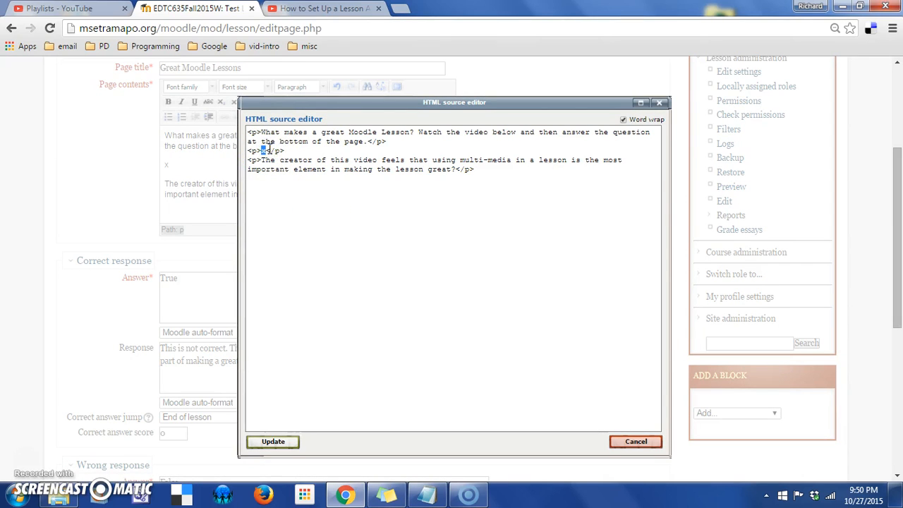
pyautogui.hotkey('ctrl', 'v')
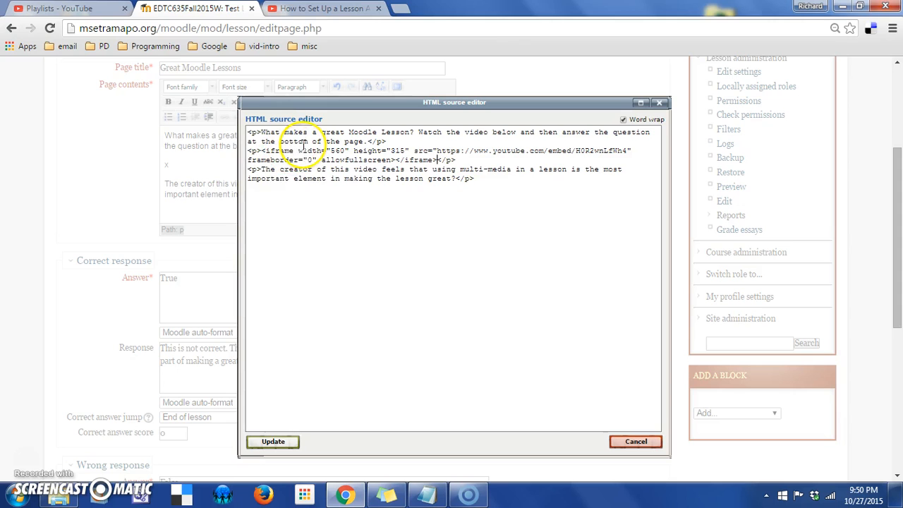
pyautogui.click(273, 442)
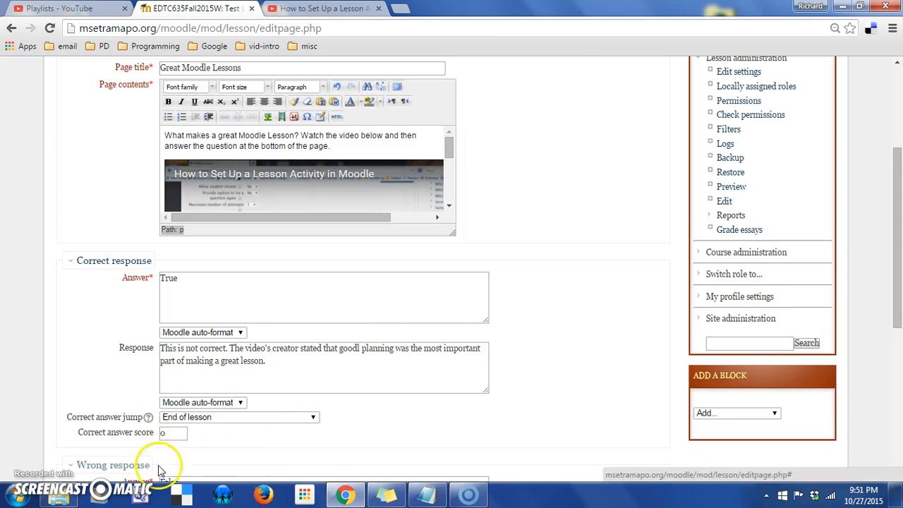
# Step: Save the "Great Moodle Lessons" true/false question page
pyautogui.scroll(-1, 900, 424)
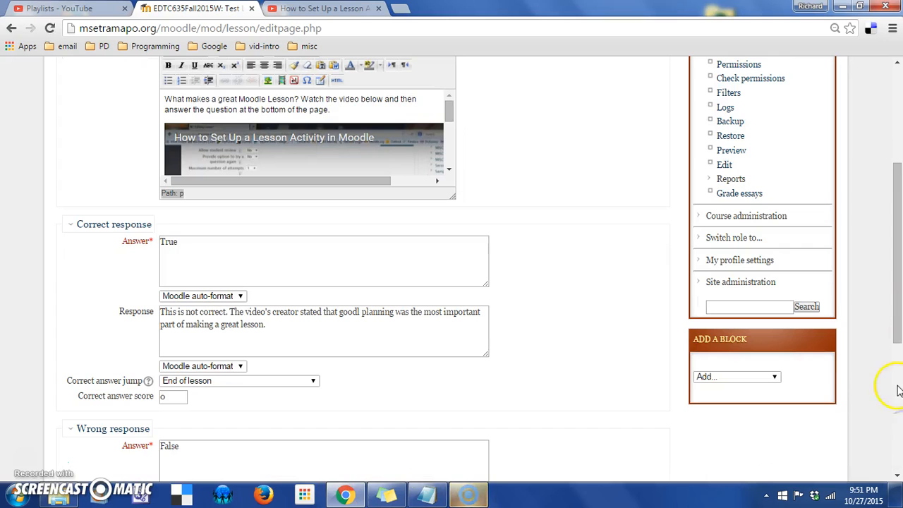
pyautogui.scroll(-5, 899, 391)
pyautogui.click(188, 340)
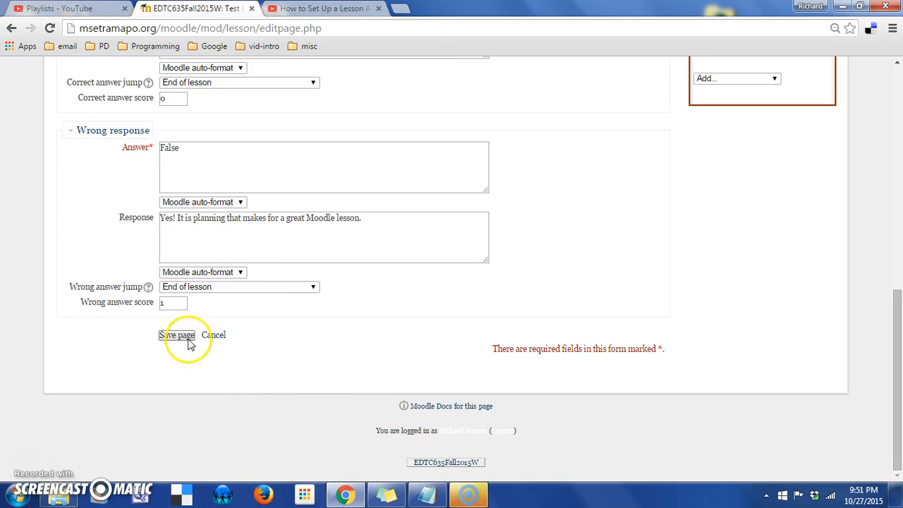